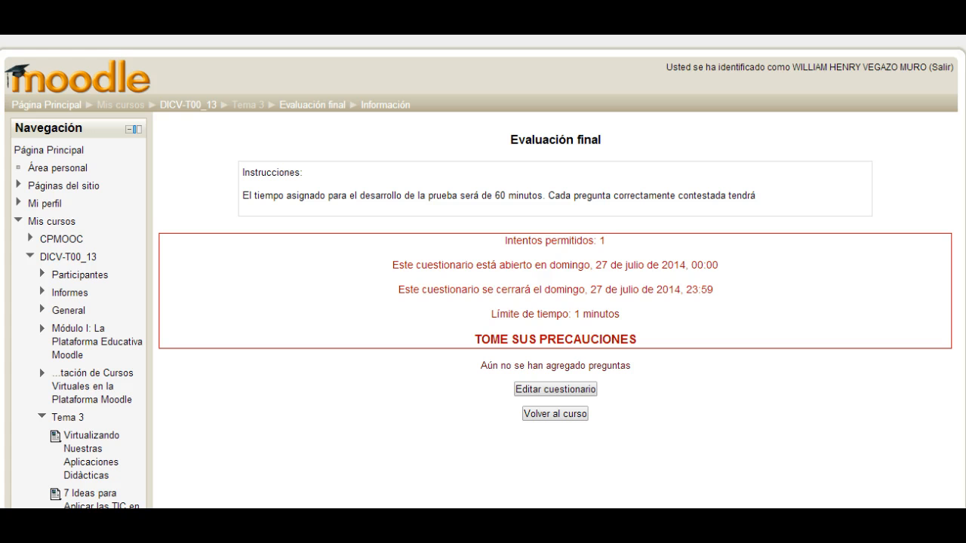
Open the quiz's question bank and select the category "Por defecto en Evaluación final".
scroll(483, 271, "down", 3)
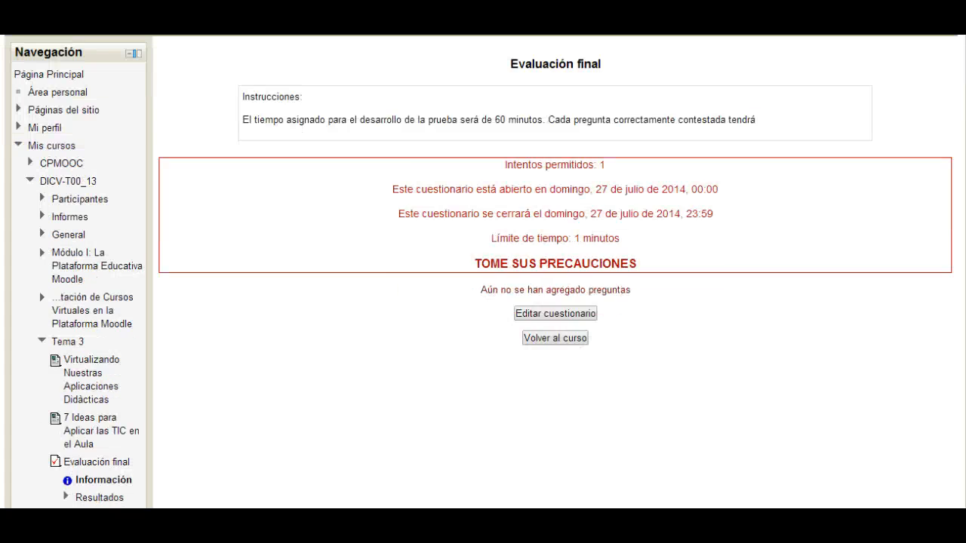
scroll(483, 272, "down", 4)
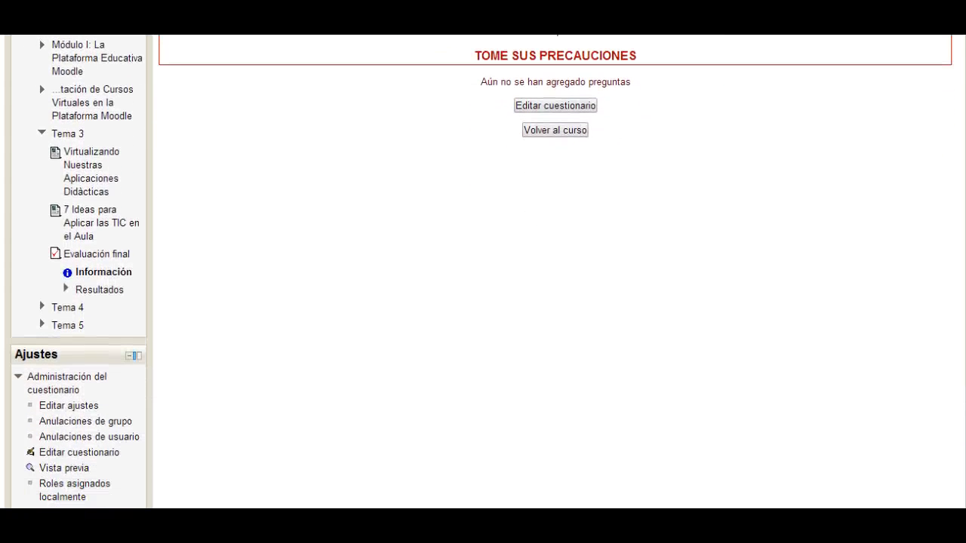
scroll(483, 272, "down", 2)
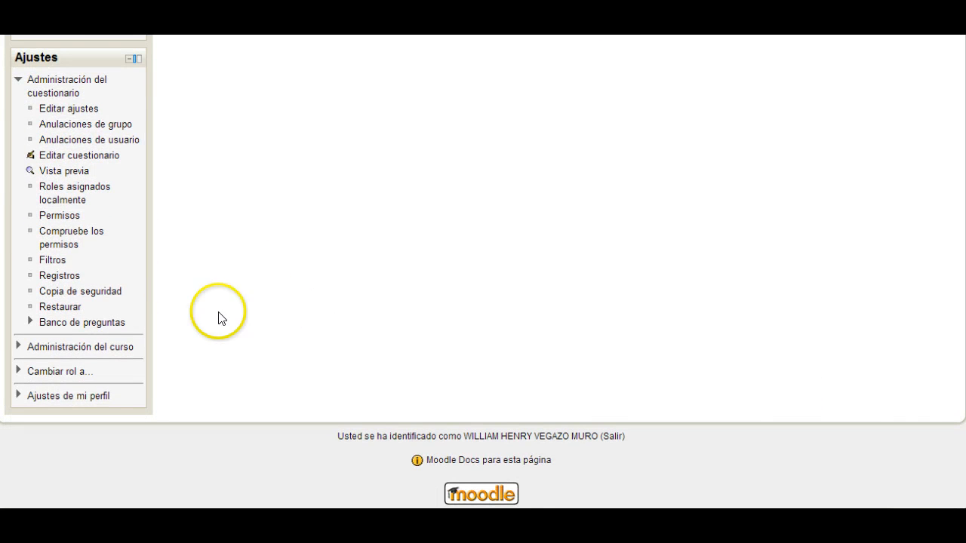
left_click(81, 326)
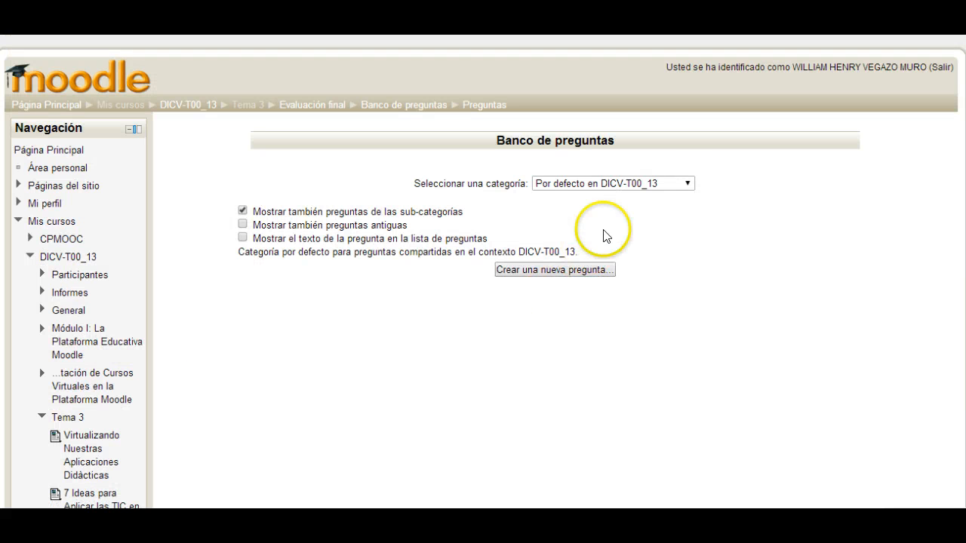
left_click(688, 183)
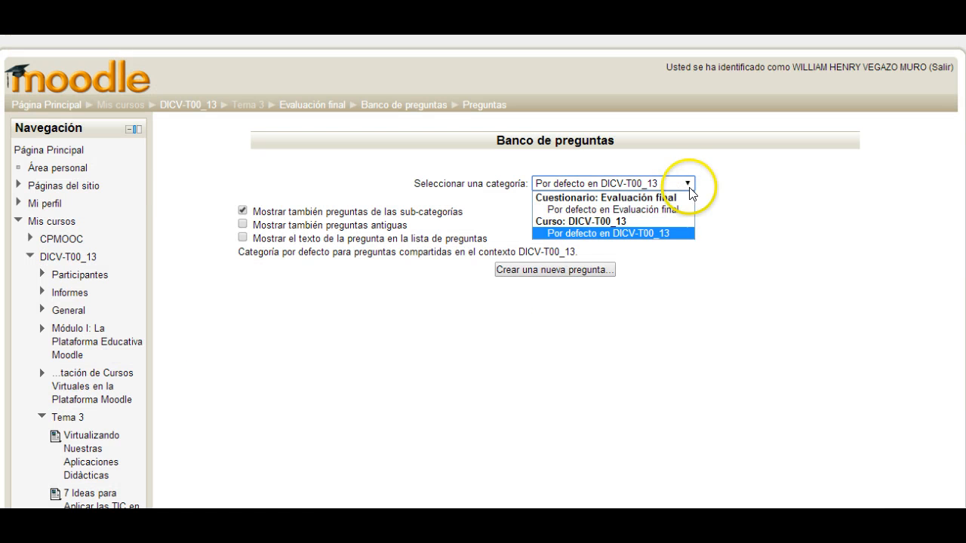
left_click(654, 210)
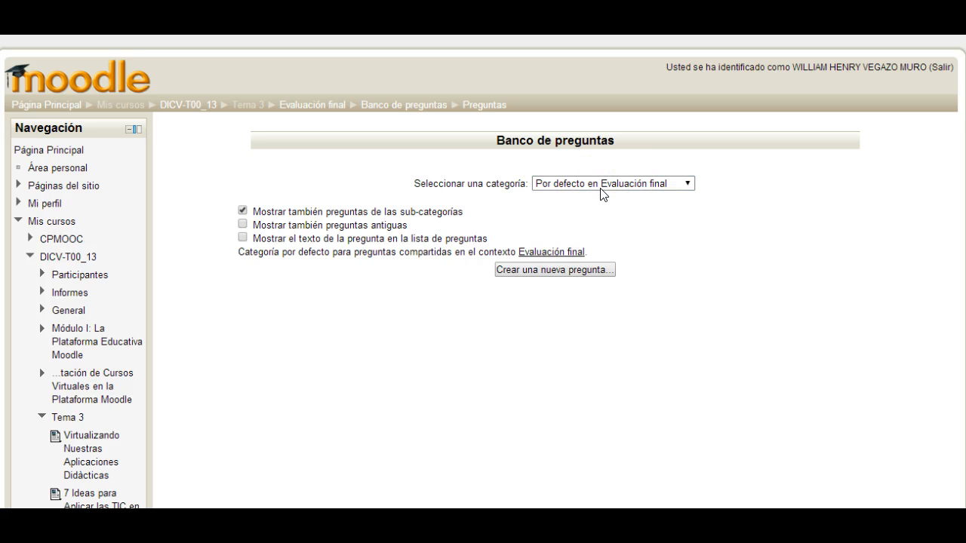
Start creating a new question of the type "Opción múltiple" in the question bank.
left_click(580, 272)
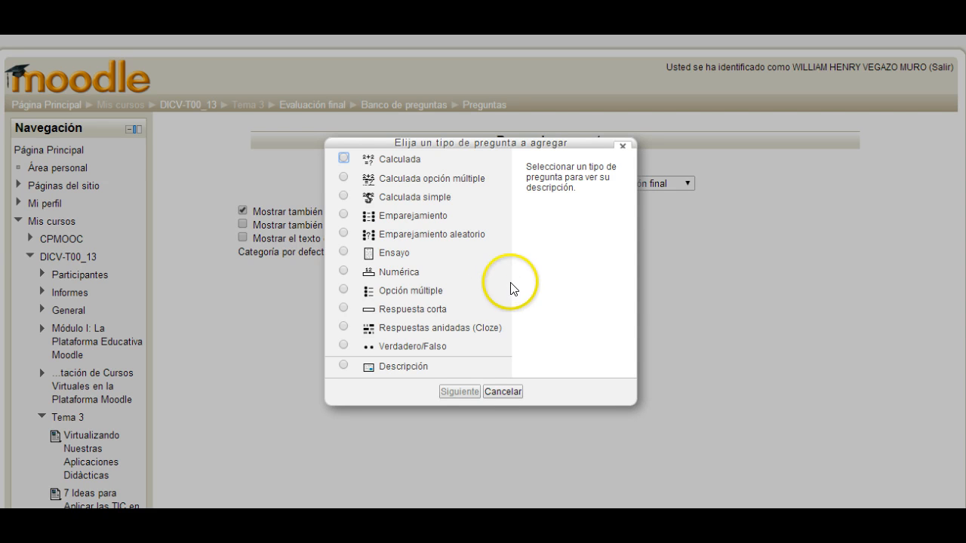
left_click(343, 289)
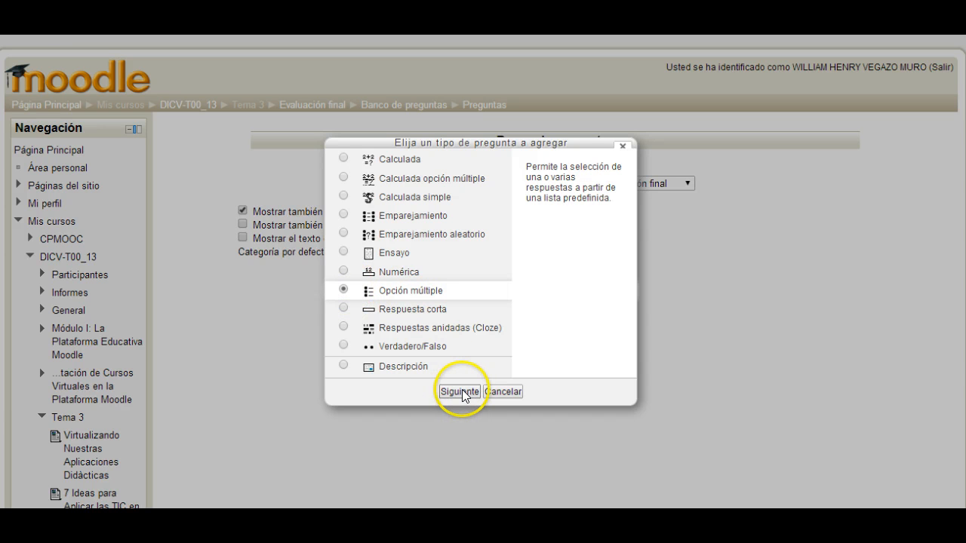
left_click(460, 392)
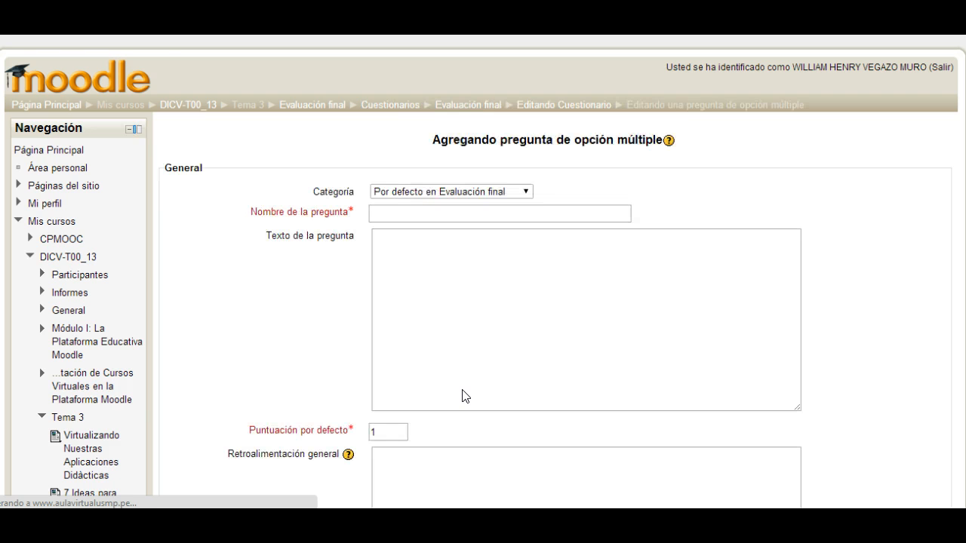
Name the question "¿Cuántas clases de células existen?" with its accents corrected, and enter the same question as the question text.
left_click(382, 212)
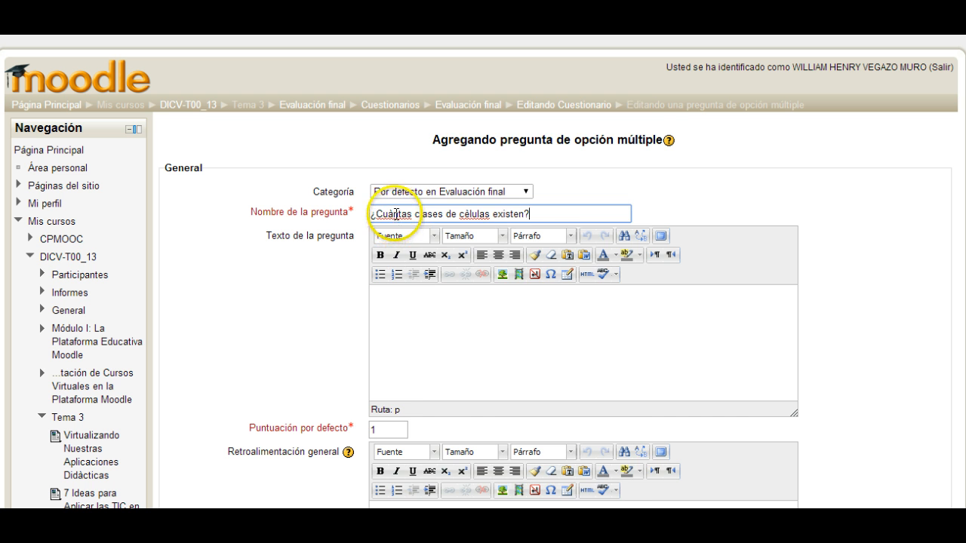
right_click(394, 214)
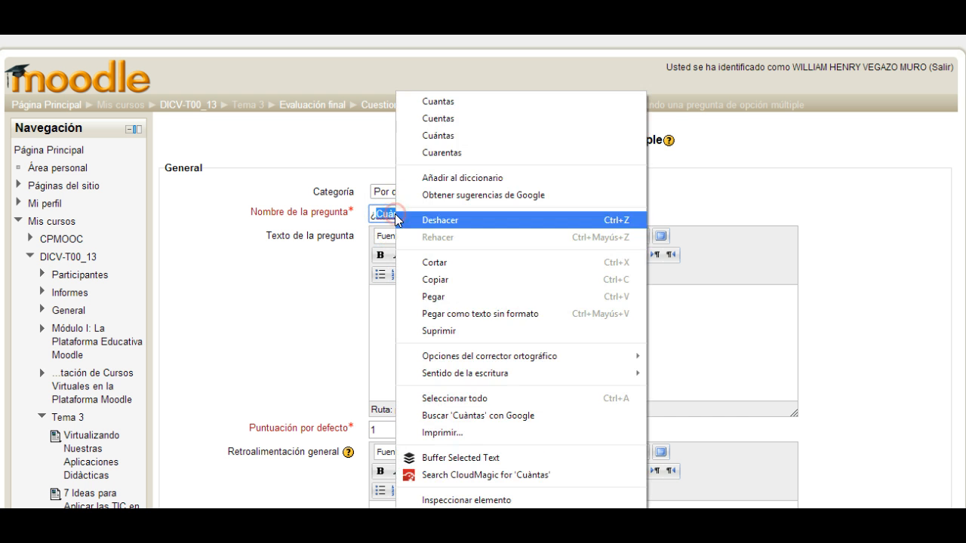
left_click(452, 136)
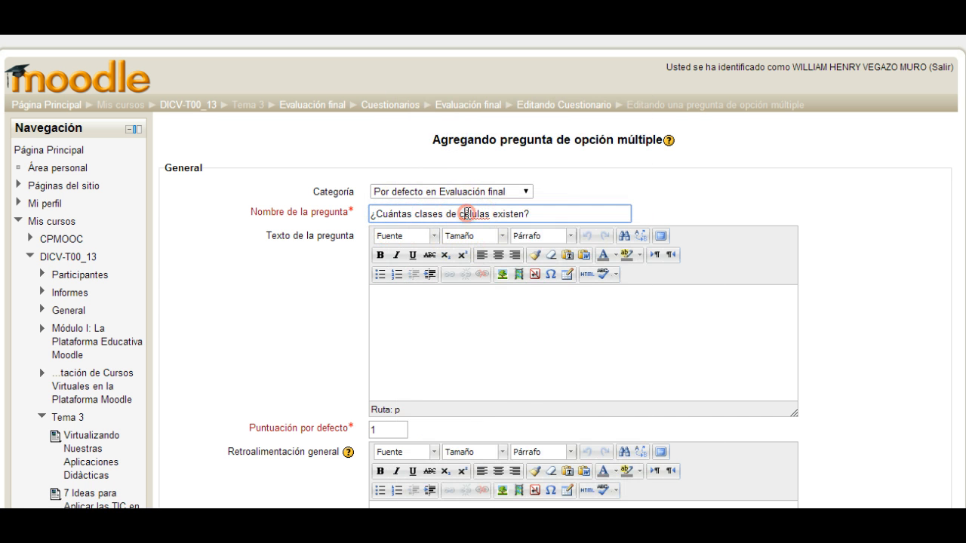
right_click(465, 213)
left_click(506, 154)
left_click(408, 296)
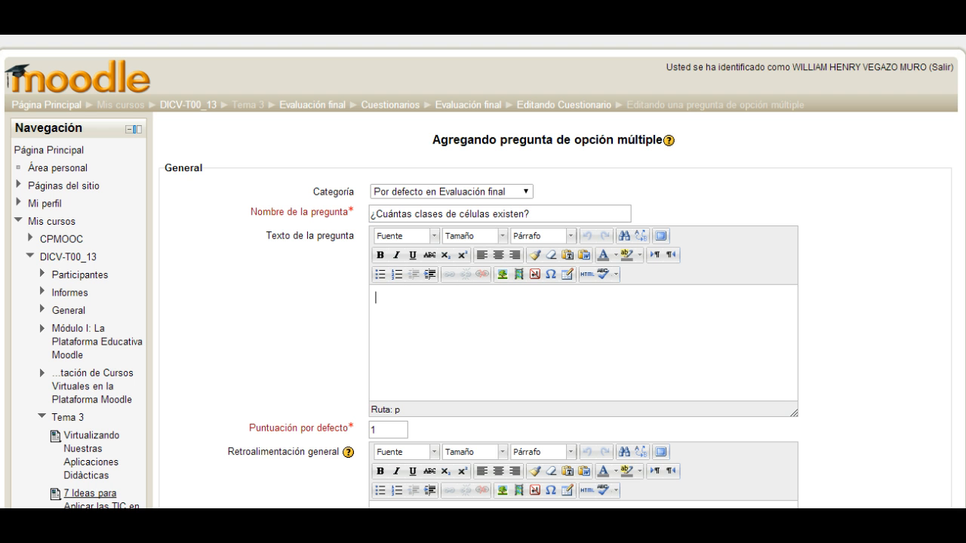
type("¿Cuàntas clases de cèlulas existen?")
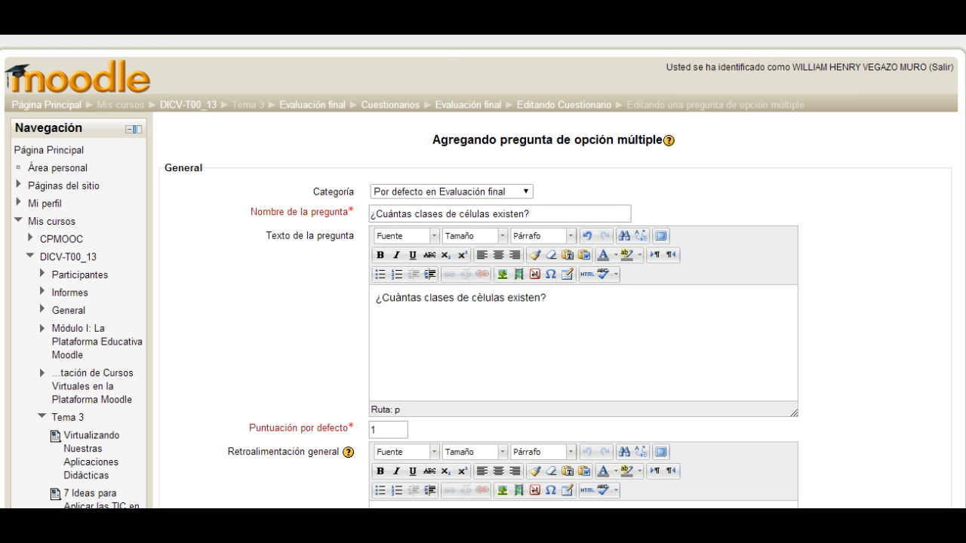
Set the question's default score to 5 and number the choices as "A., B., C., ...".
scroll(538, 157, "down", 4)
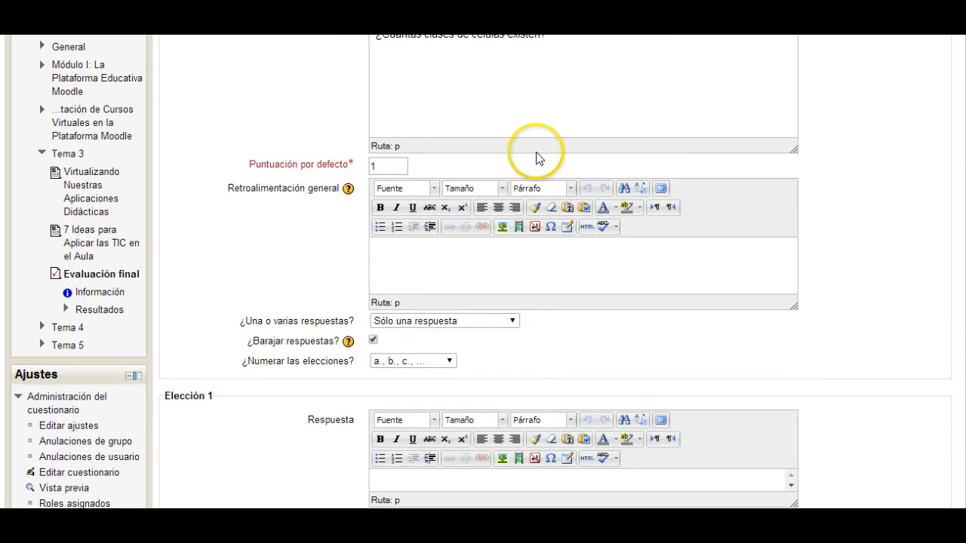
left_click(390, 164)
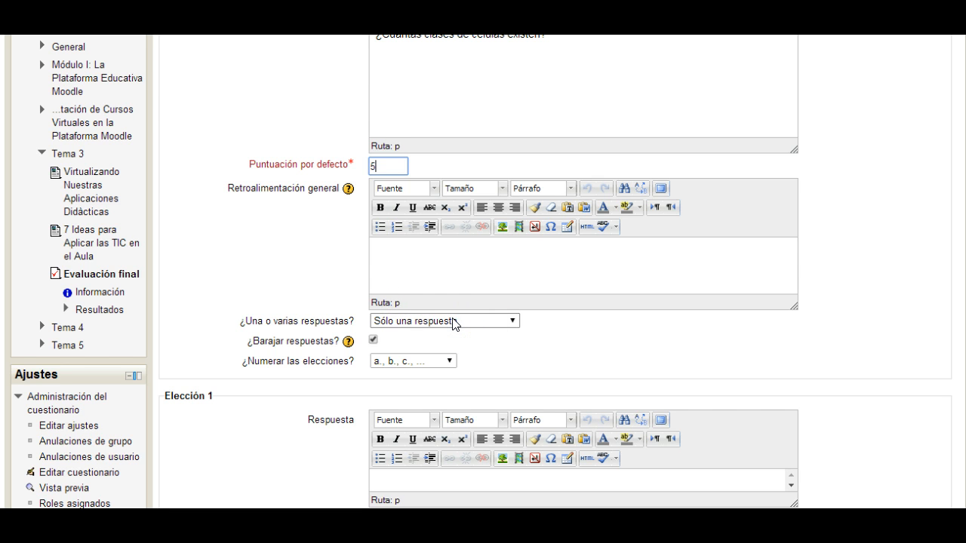
left_click(448, 361)
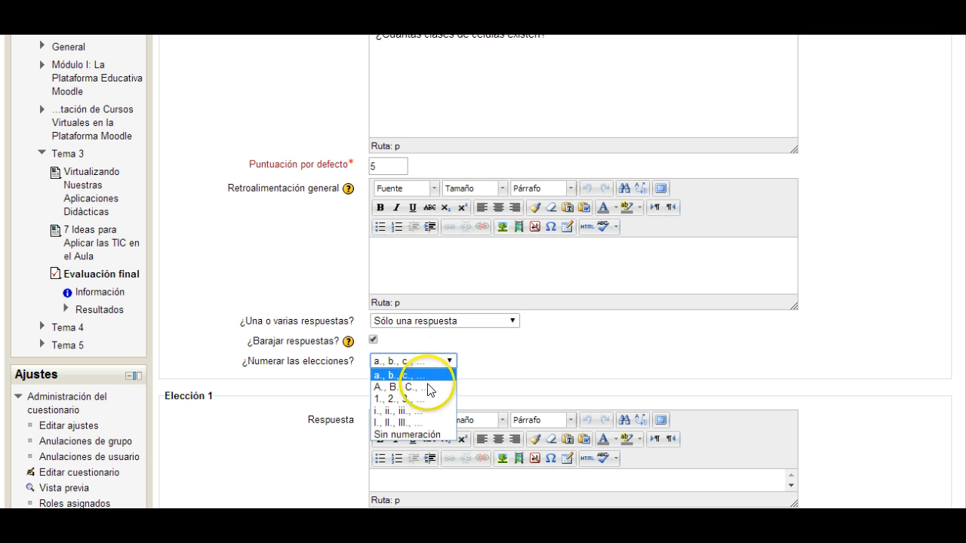
left_click(412, 387)
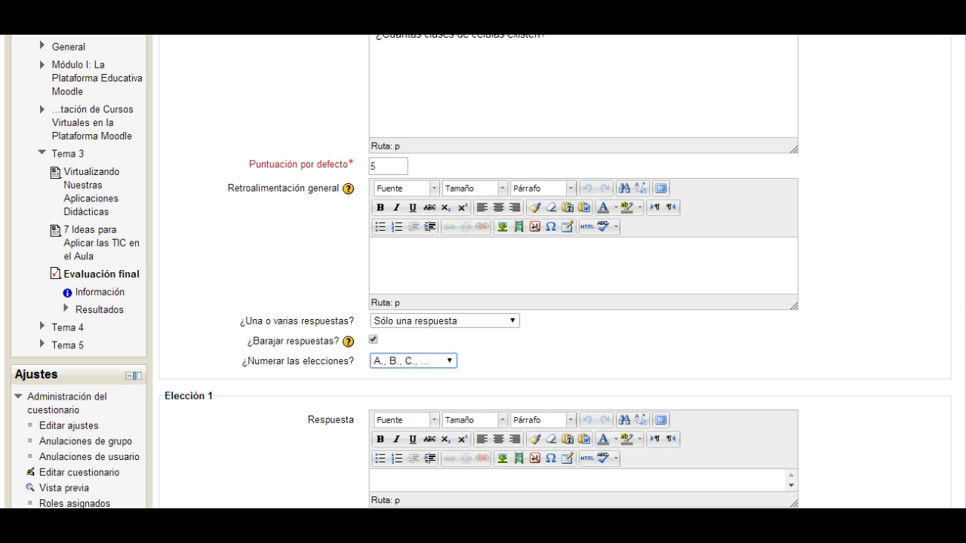
Set the grade of Elección 1 to 100% and enter 2 as its answer.
scroll(483, 271, "down", 5)
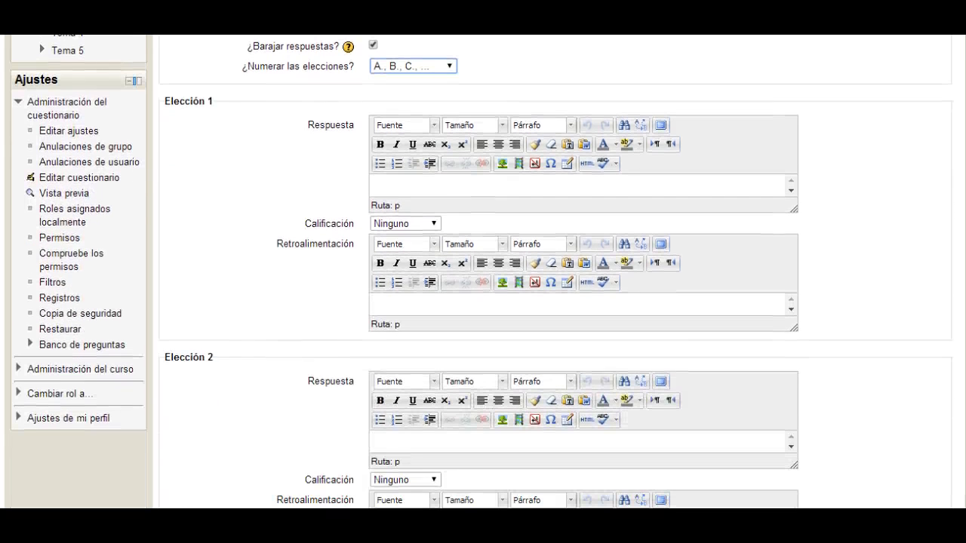
left_click(434, 223)
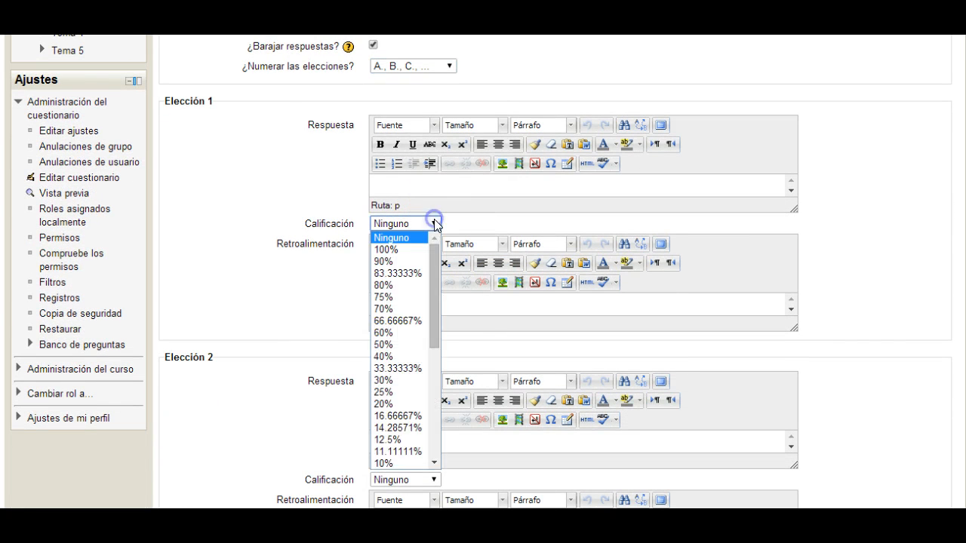
left_click(393, 249)
left_click(396, 182)
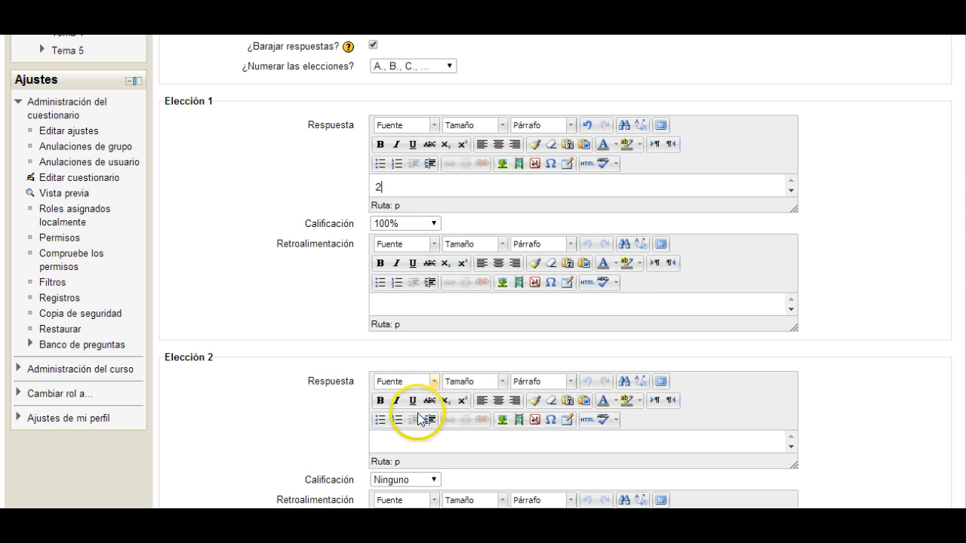
Enter 3 as the answer of Elección 2 and 4 as the answer of Elección 3, leaving their grades at "Ninguno".
scroll(959, 200, "down", 2)
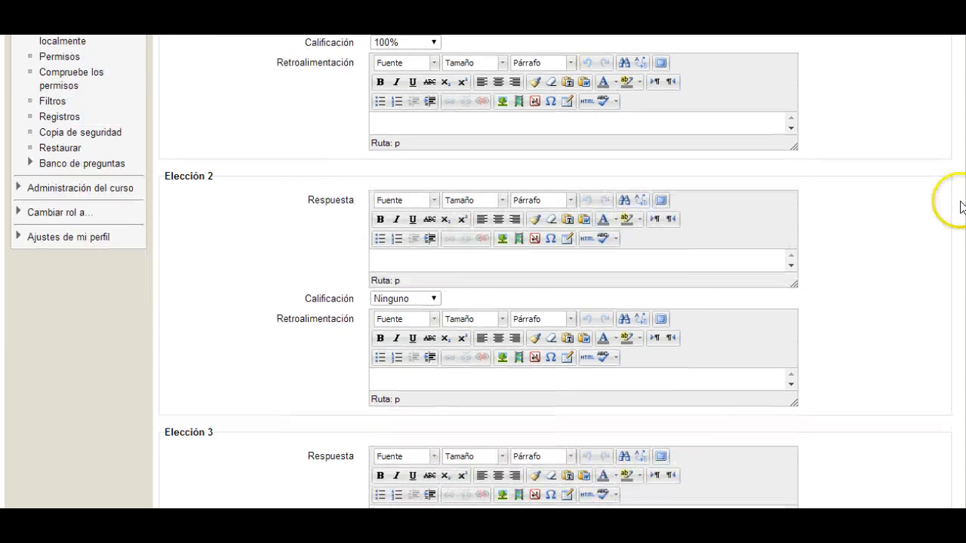
left_click(406, 259)
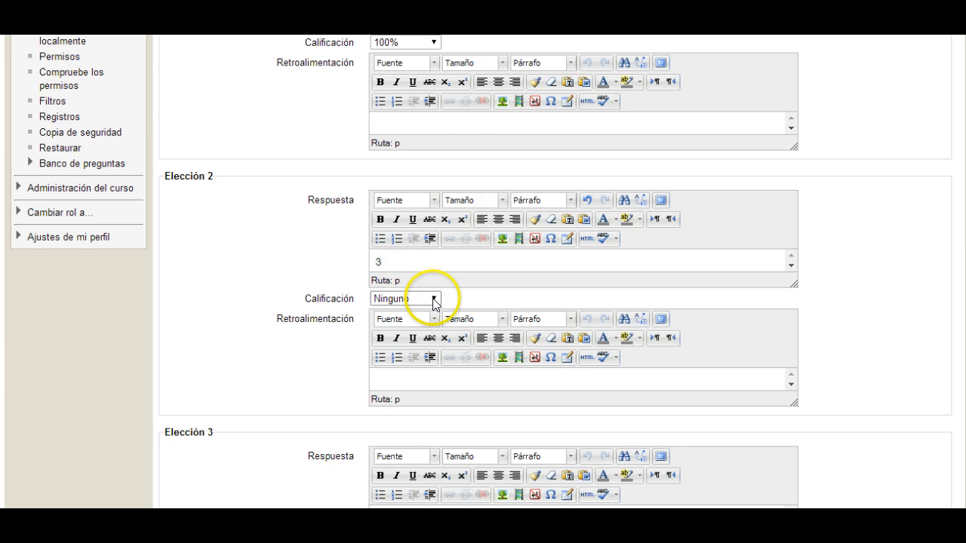
scroll(958, 271, "down", 3)
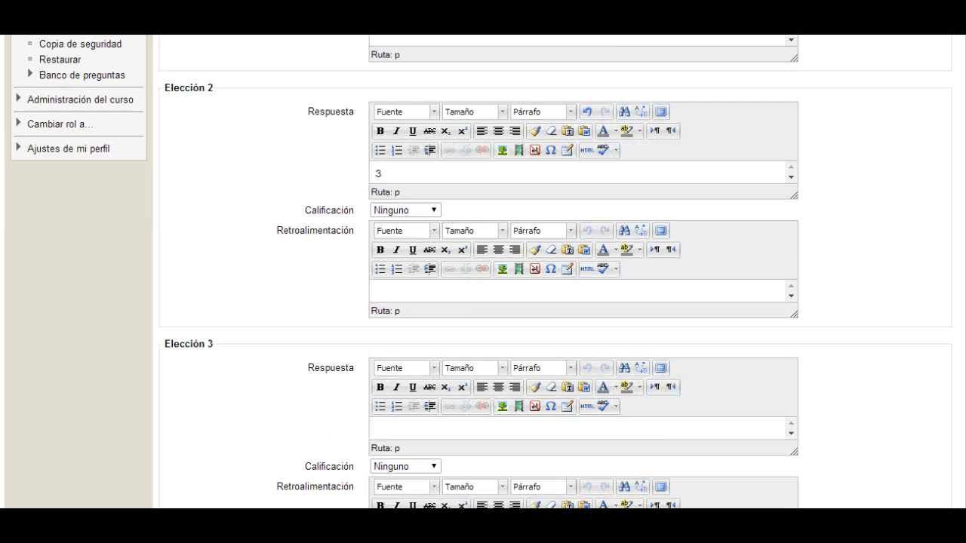
left_click(392, 279)
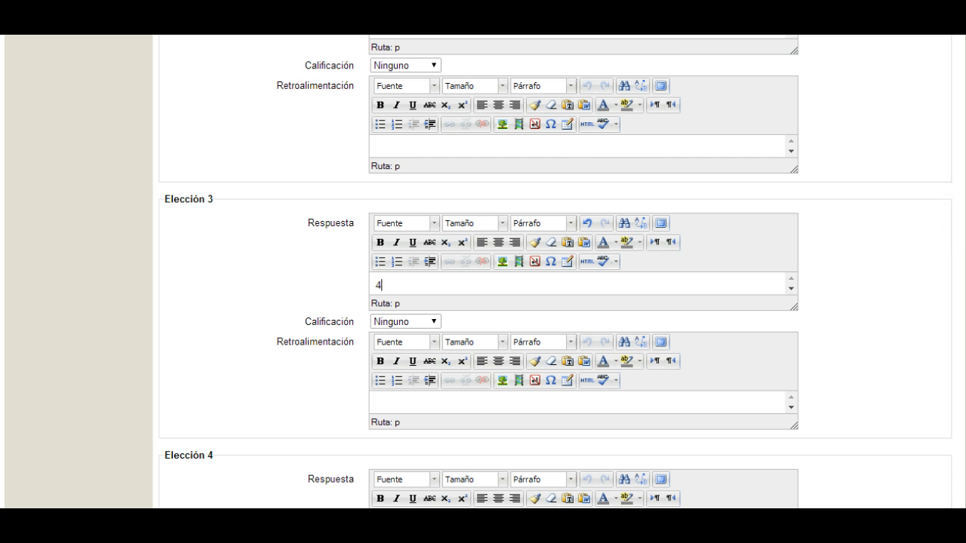
Set the penalty for each incorrect attempt to 0% and save the multiple-choice question.
scroll(555, 272, "down", 9)
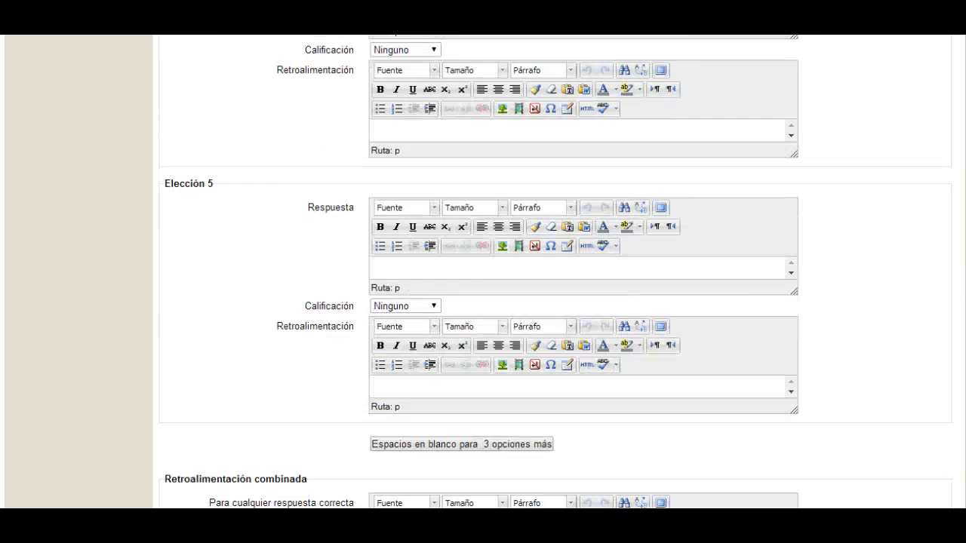
scroll(948, 381, "down", 6)
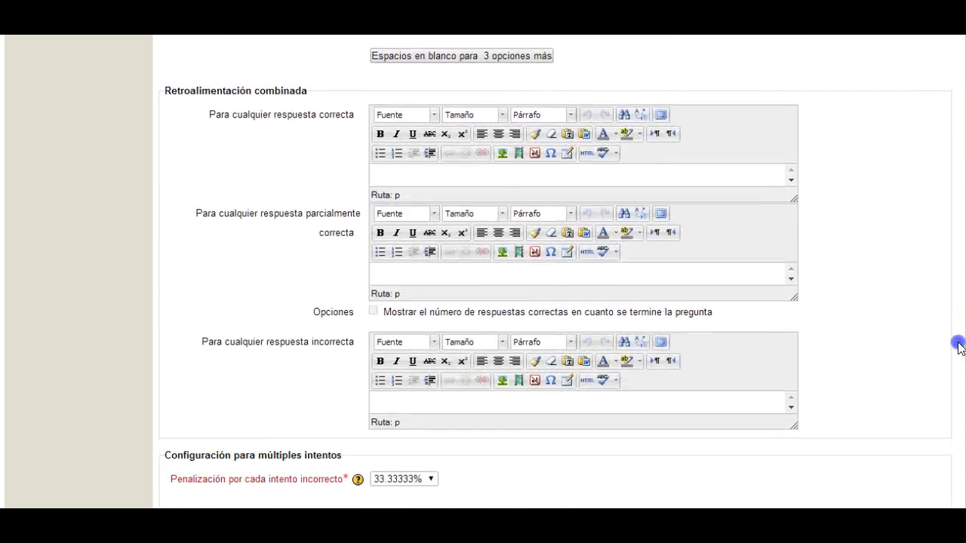
scroll(949, 381, "down", 3)
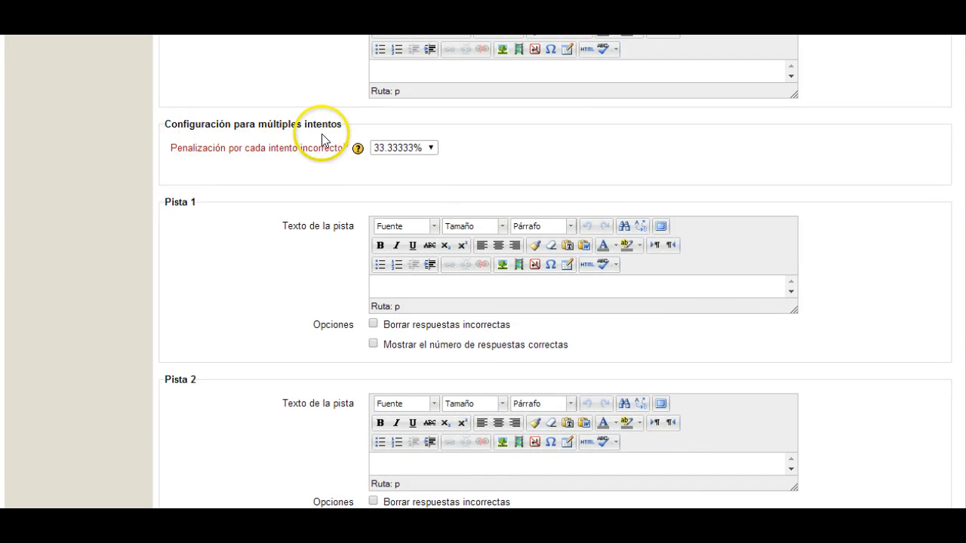
left_click(433, 148)
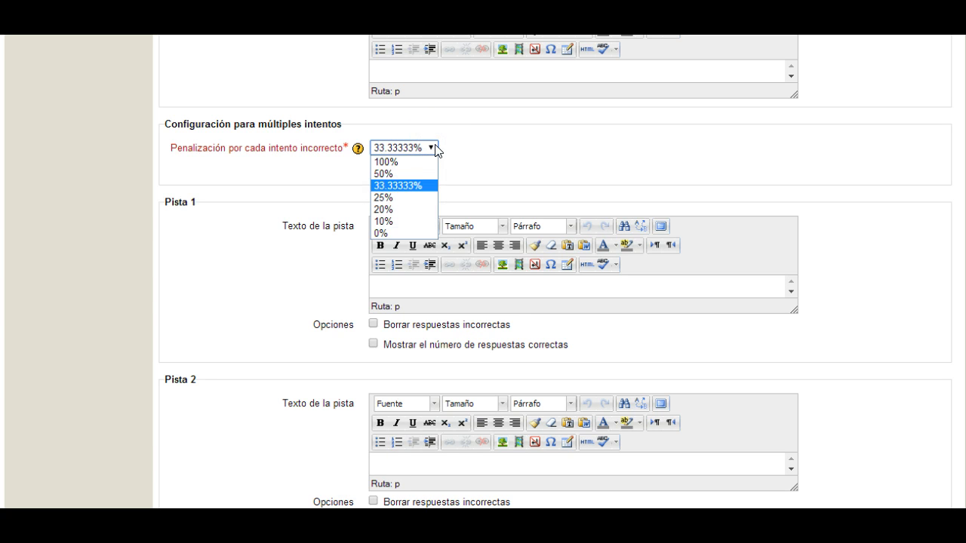
left_click(408, 232)
left_click(398, 171)
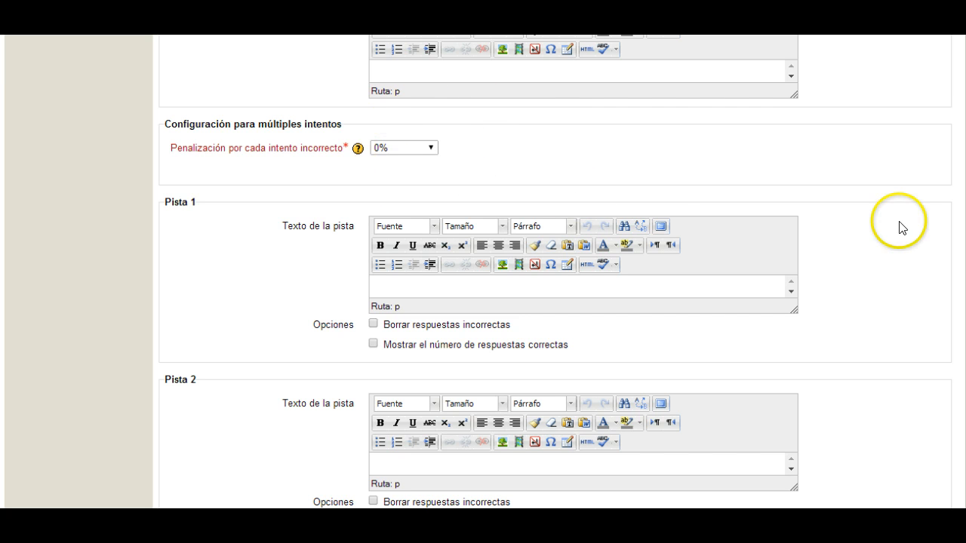
scroll(556, 272, "down", 6)
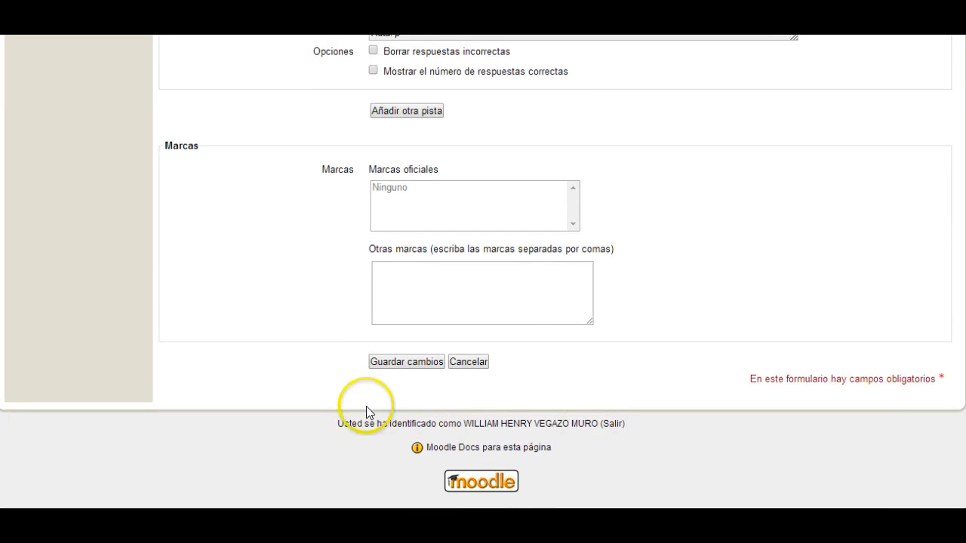
left_click(392, 365)
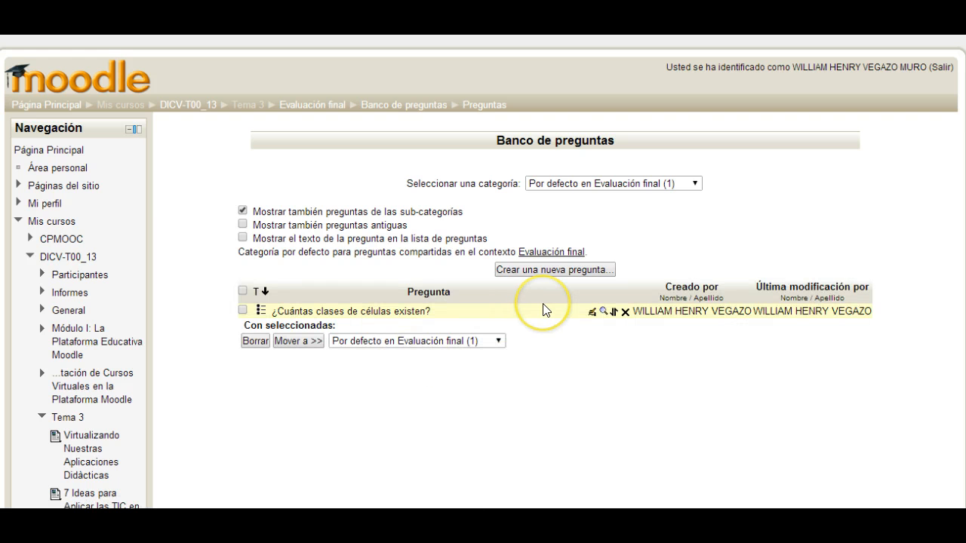
Start creating another question in the bank, of the type "Verdadero/Falso".
left_click(551, 271)
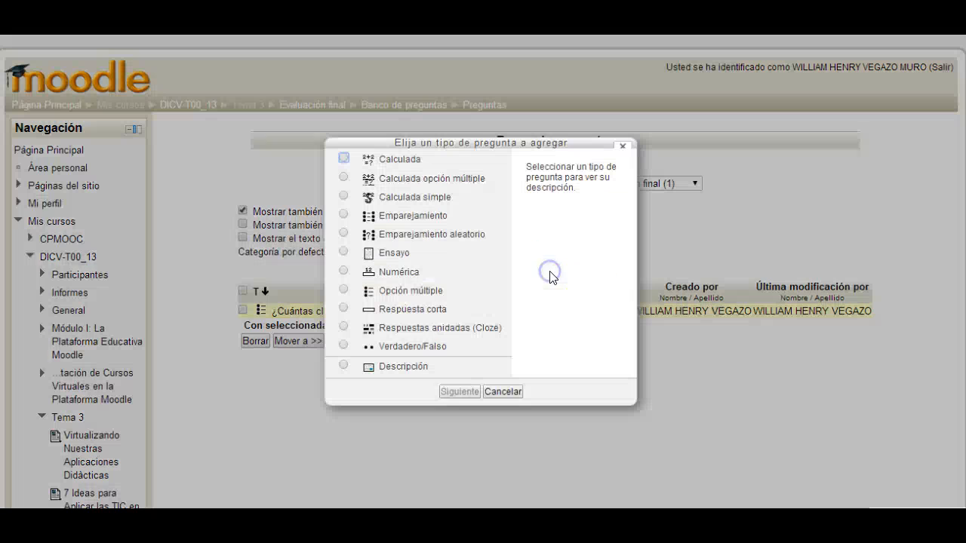
left_click(407, 348)
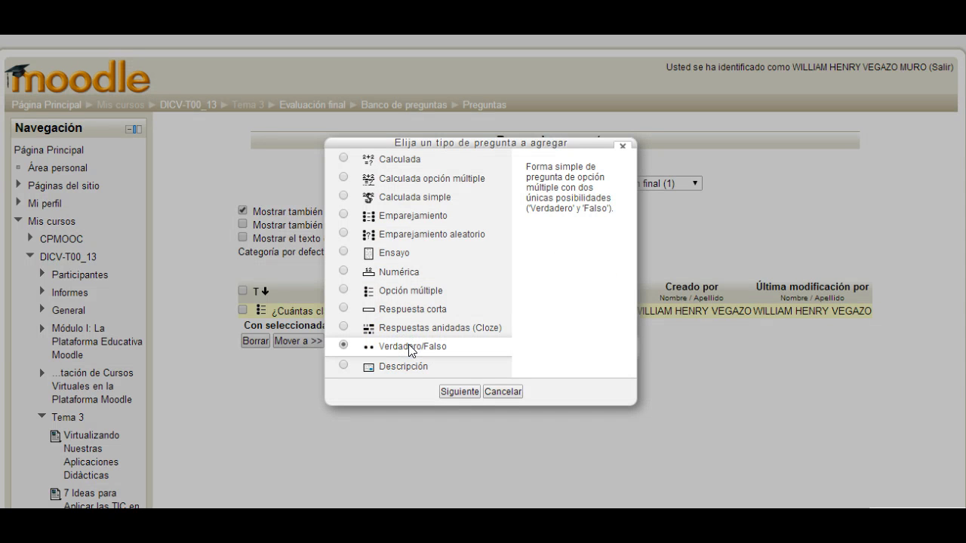
left_click(453, 392)
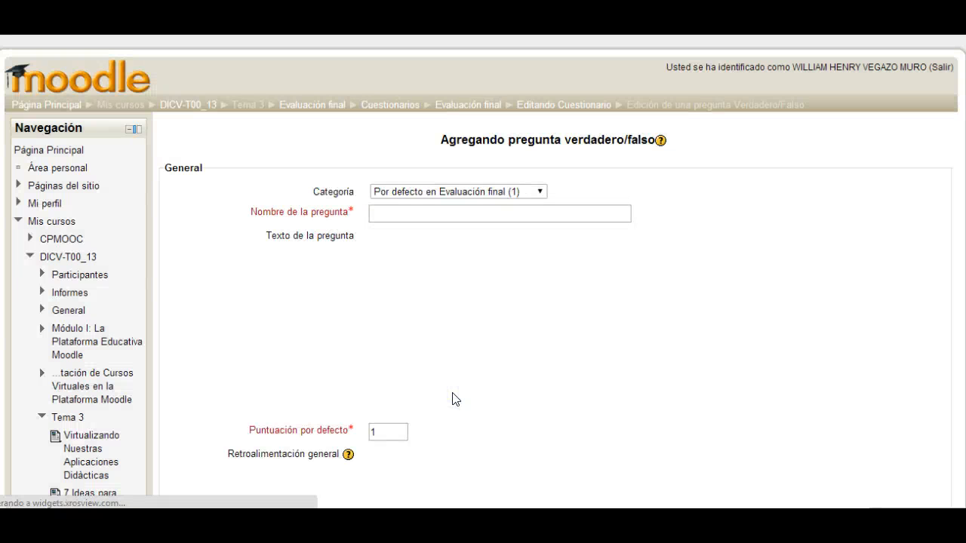
Name the true/false question "Lima es la Capital del Perú" and set its default score to 5.
left_click(395, 213)
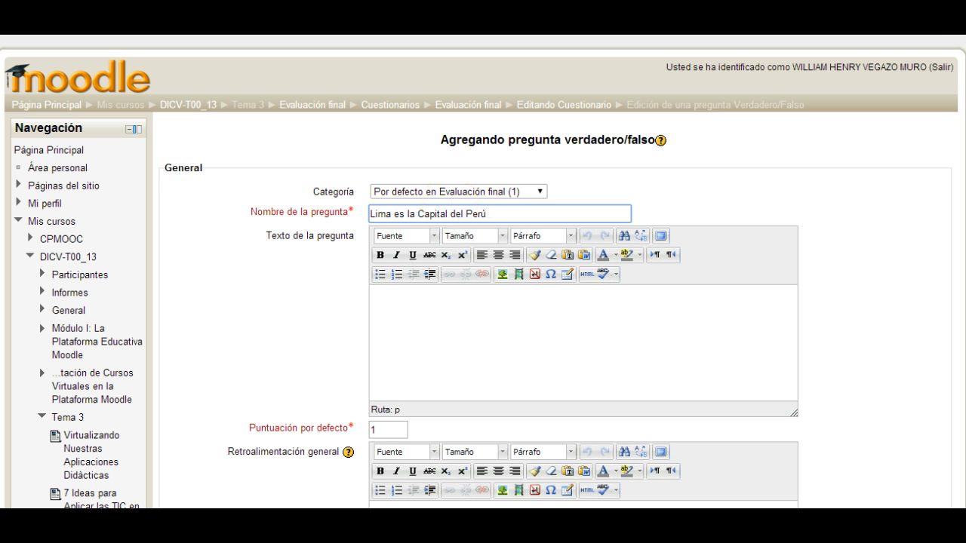
scroll(483, 272, "down", 5)
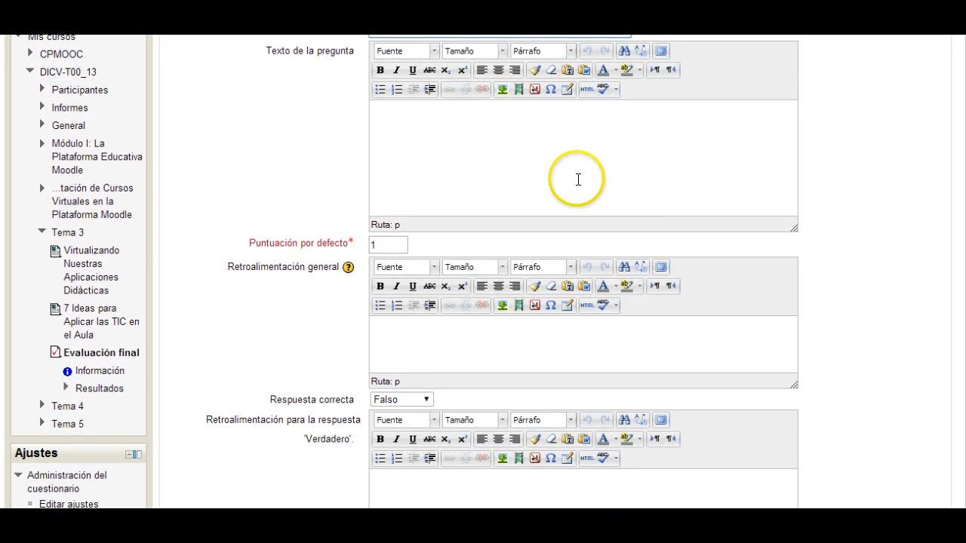
left_click(390, 246)
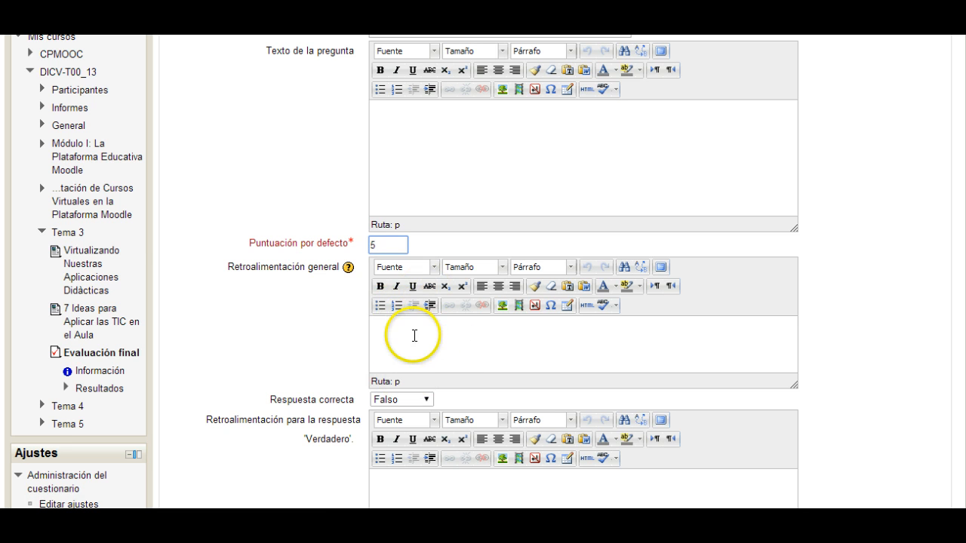
Set the correct answer to "Verdadero" and save the true/false question.
left_click(426, 398)
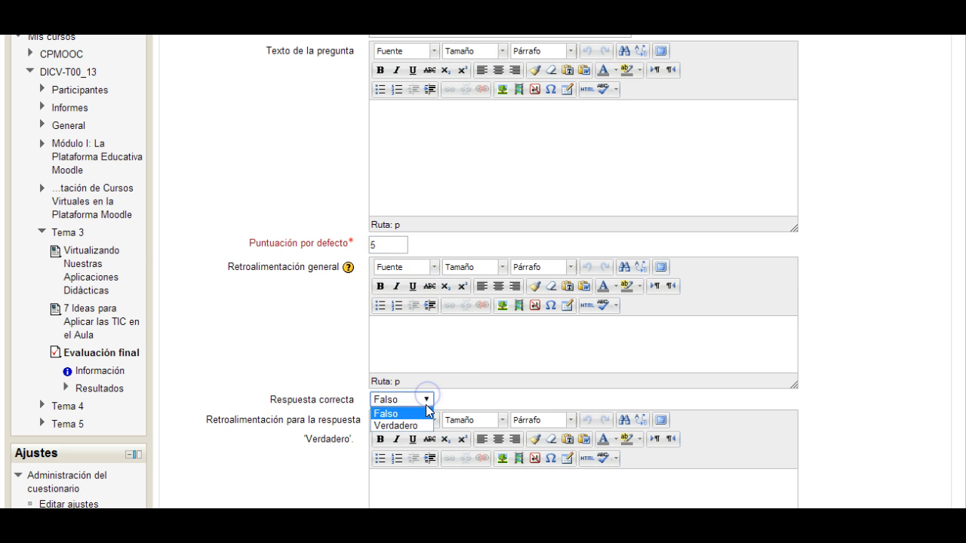
left_click(404, 426)
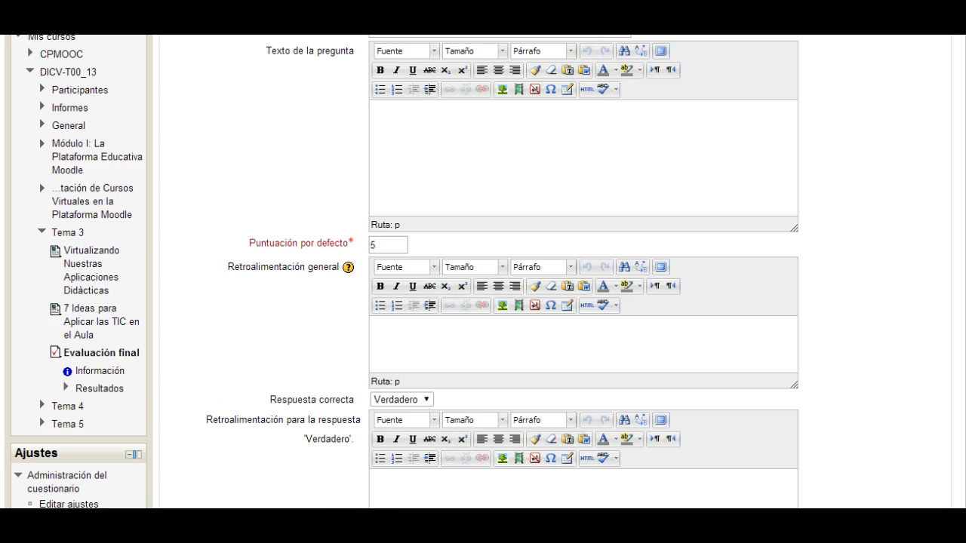
scroll(483, 272, "down", 5)
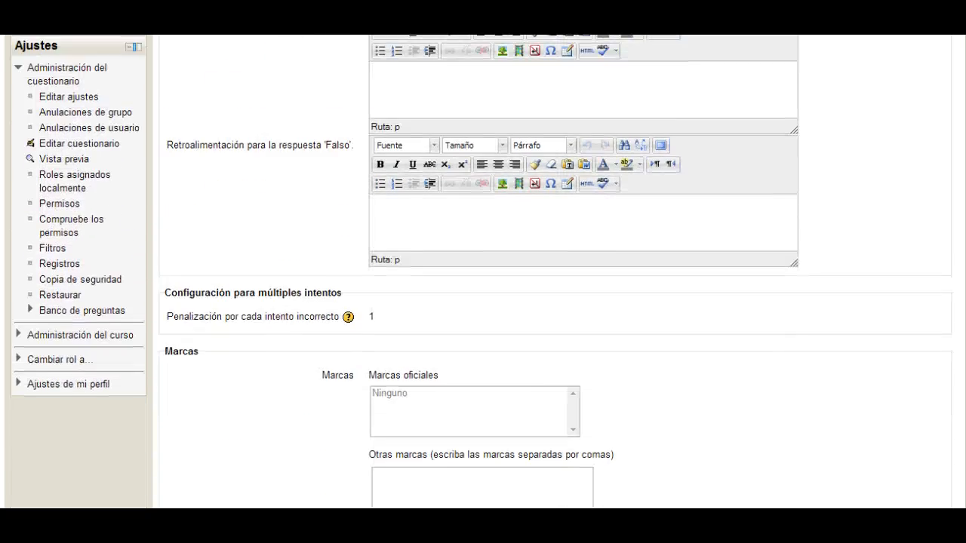
scroll(483, 272, "down", 3)
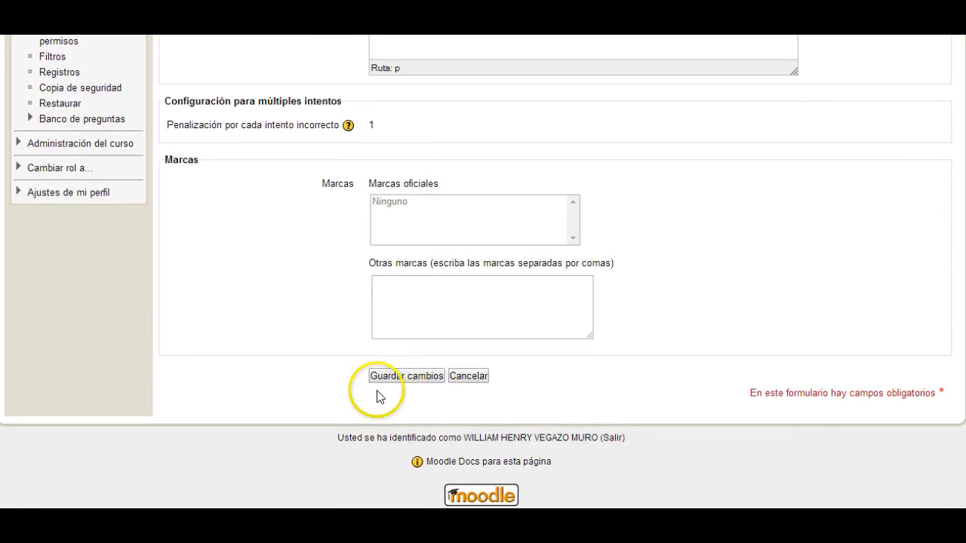
left_click(382, 377)
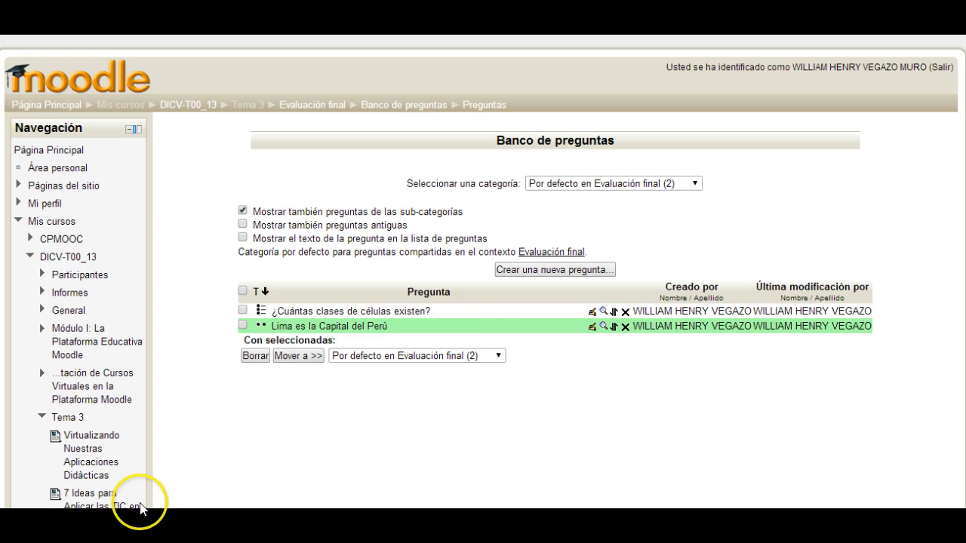
Start creating another question in the bank, of the type "Ensayo".
left_click(550, 273)
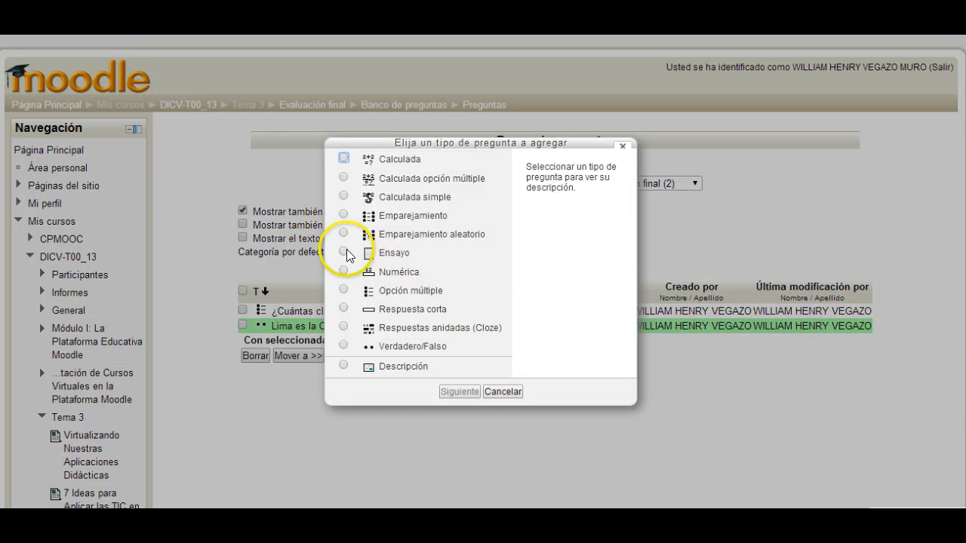
left_click(370, 256)
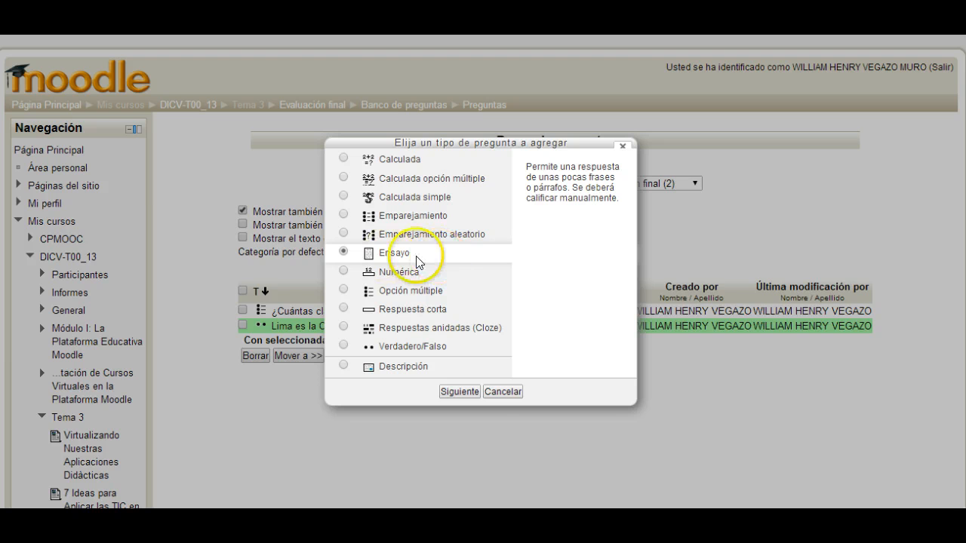
left_click(471, 394)
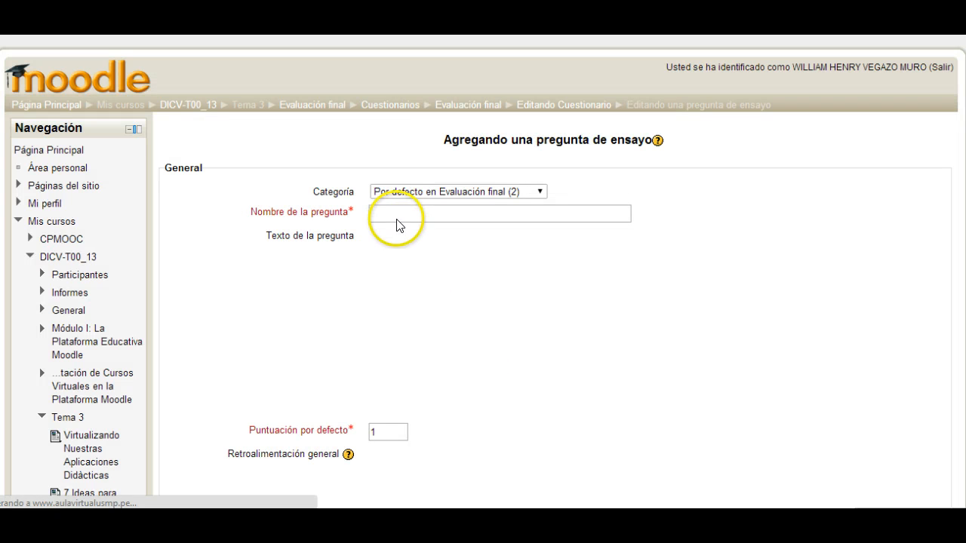
Name the essay question "Redacte un breve ensayo acerca de la Fundación de Lima".
left_click(396, 212)
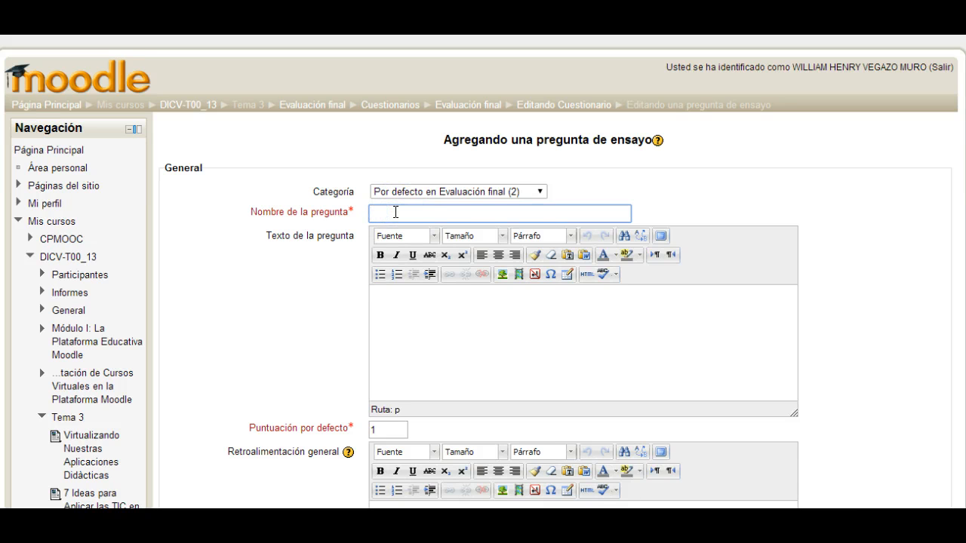
type("Redacte un breve ensayo acerca de la F")
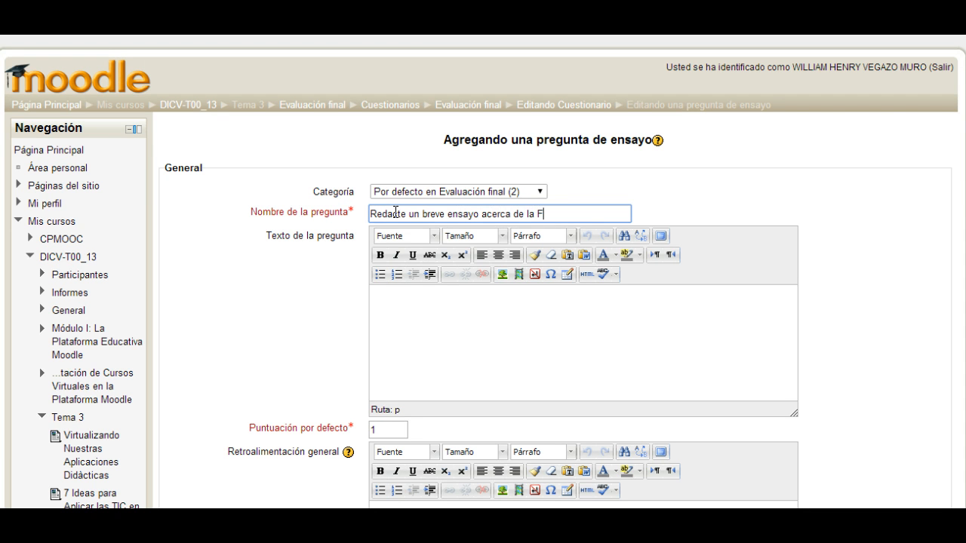
type("undación de Lima")
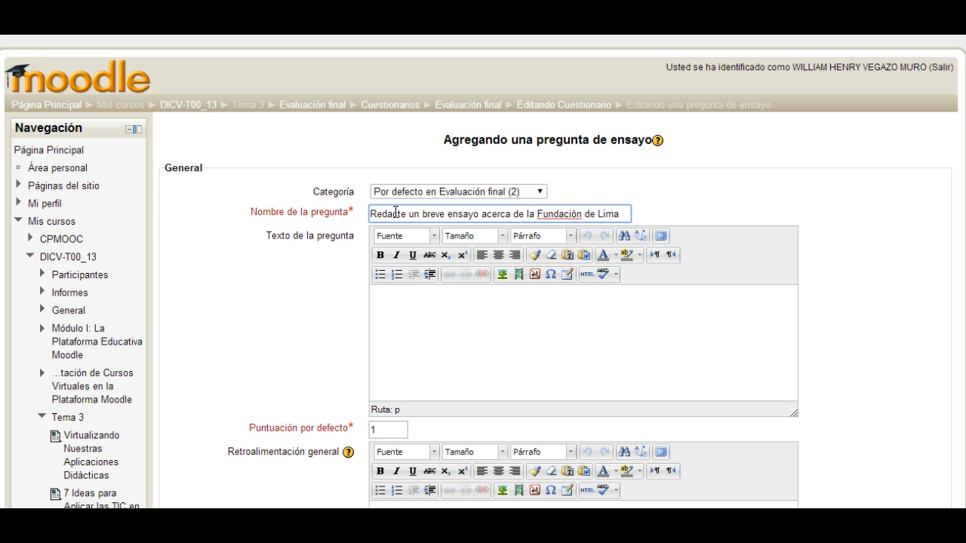
left_click(396, 294)
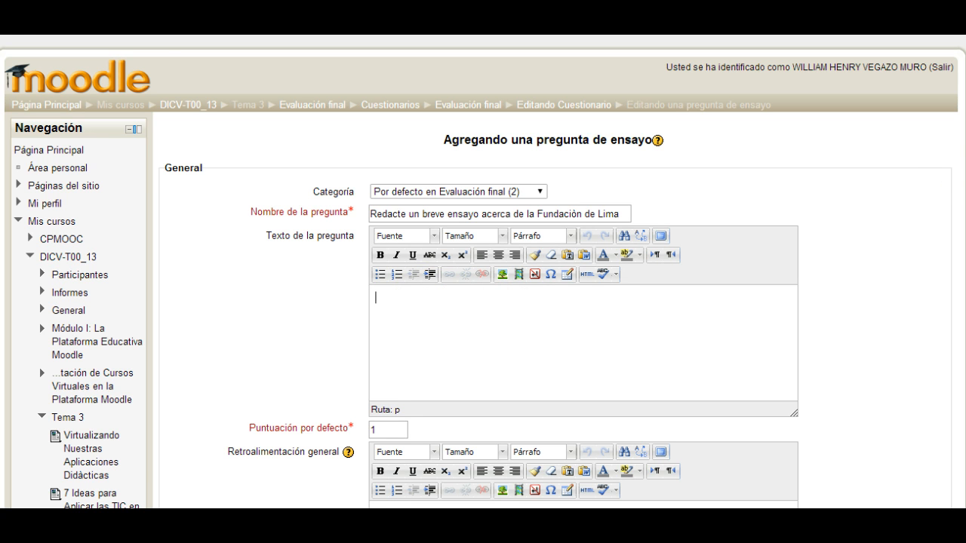
Set the default score of the essay question to 5.
scroll(483, 272, "down", 3)
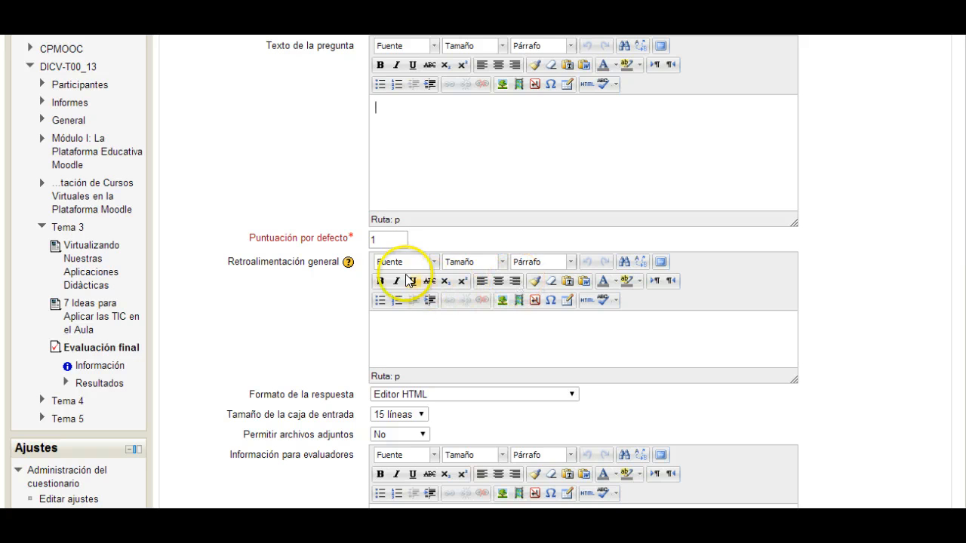
left_click(393, 240)
key("BackSpace")
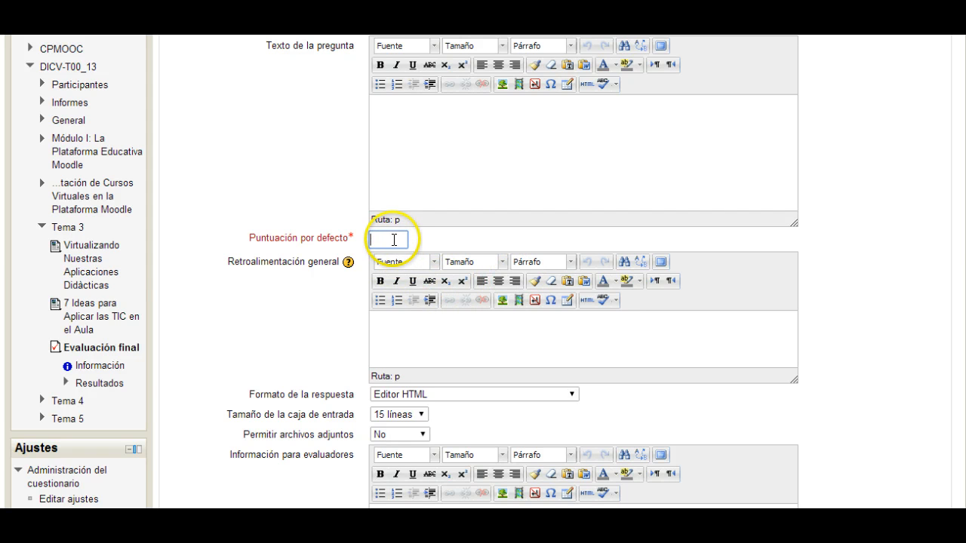
type("5")
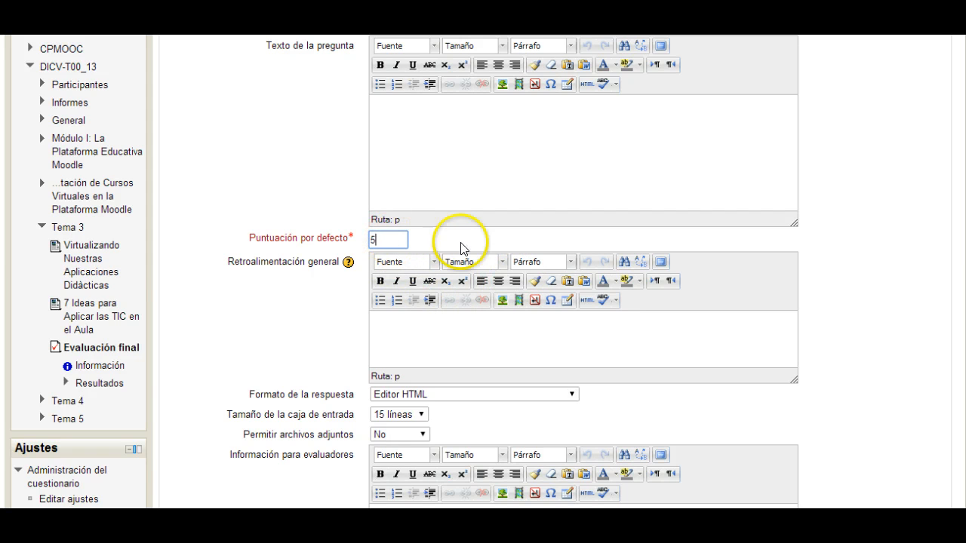
Set the essay's input box size to 10 lines and save the question.
scroll(897, 178, "down", 3)
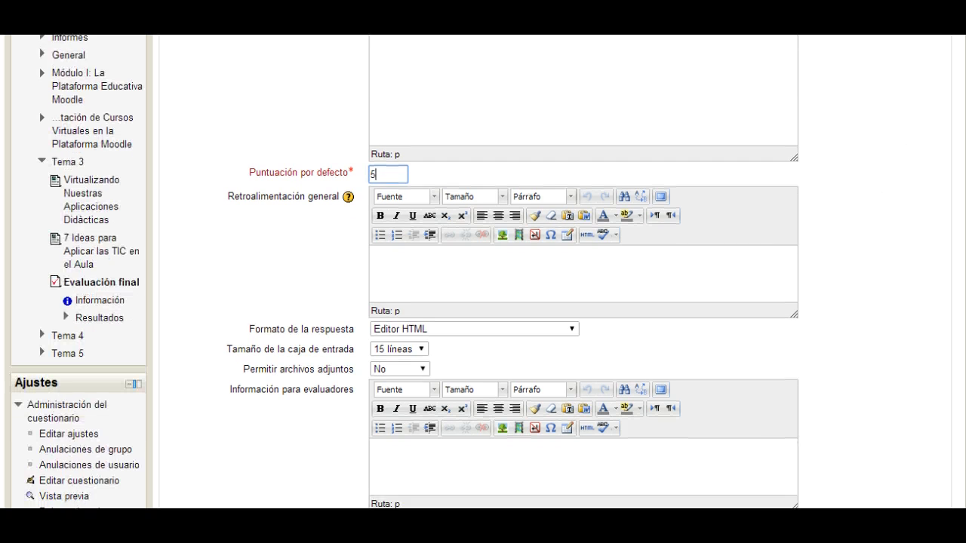
scroll(798, 236, "down", 2)
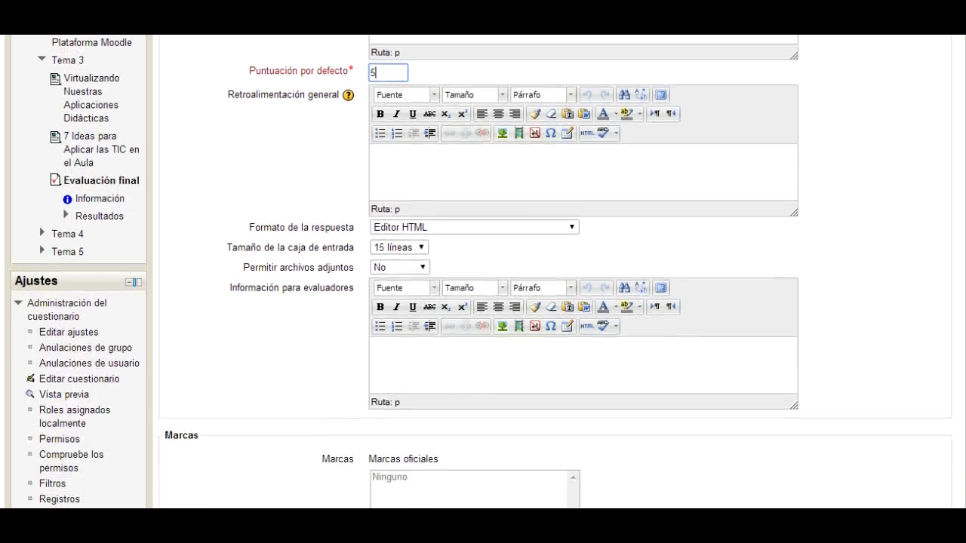
left_click(440, 155)
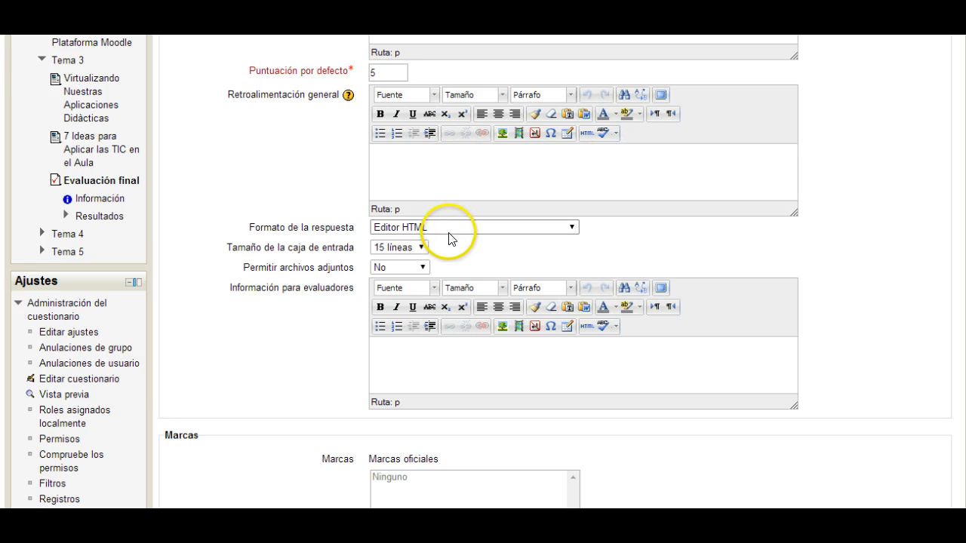
left_click(422, 248)
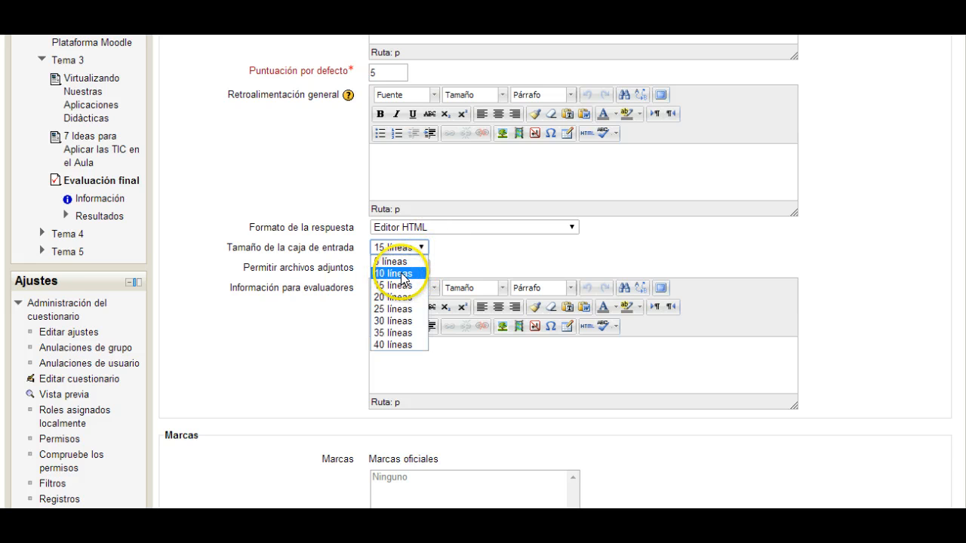
left_click(405, 273)
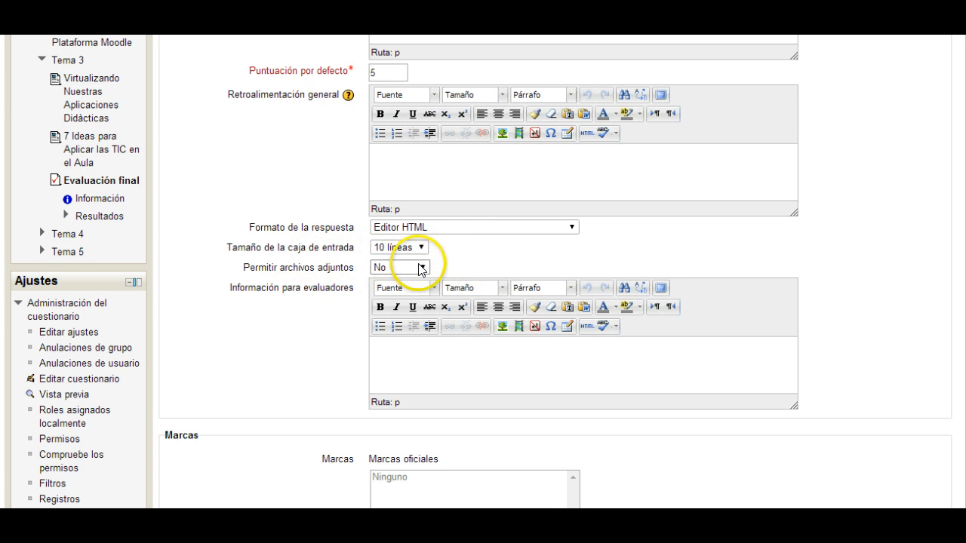
scroll(451, 460, "down", 5)
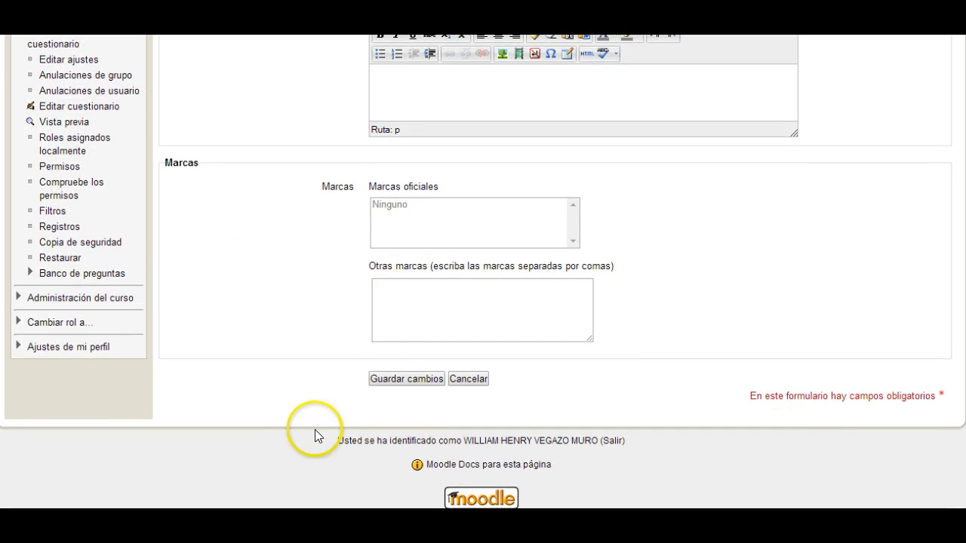
left_click(392, 380)
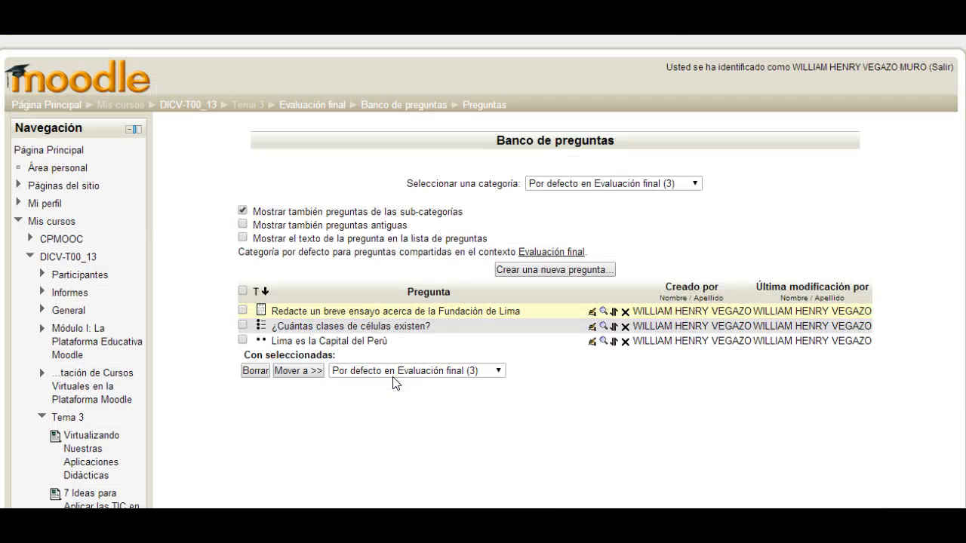
Start creating another question in the bank, of the type "Respuesta corta".
left_click(562, 274)
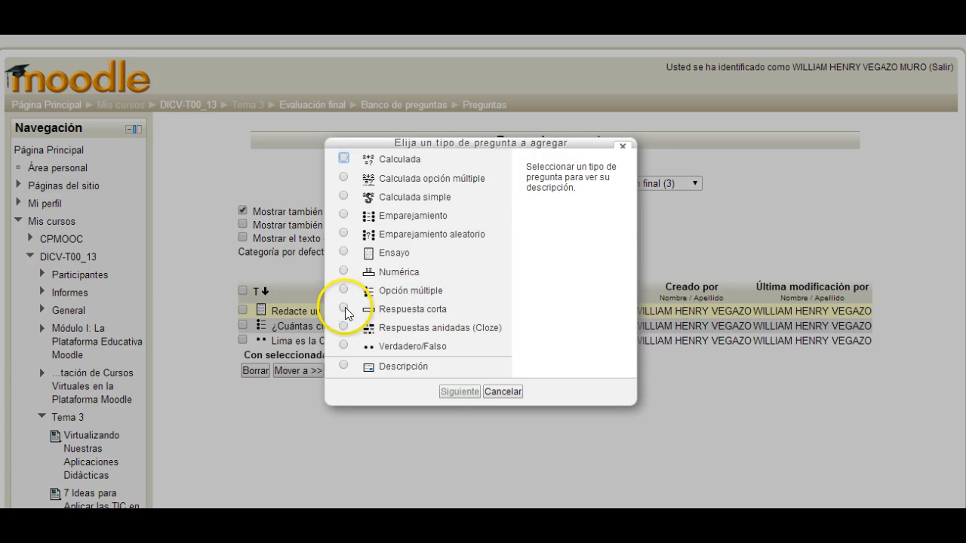
left_click(401, 311)
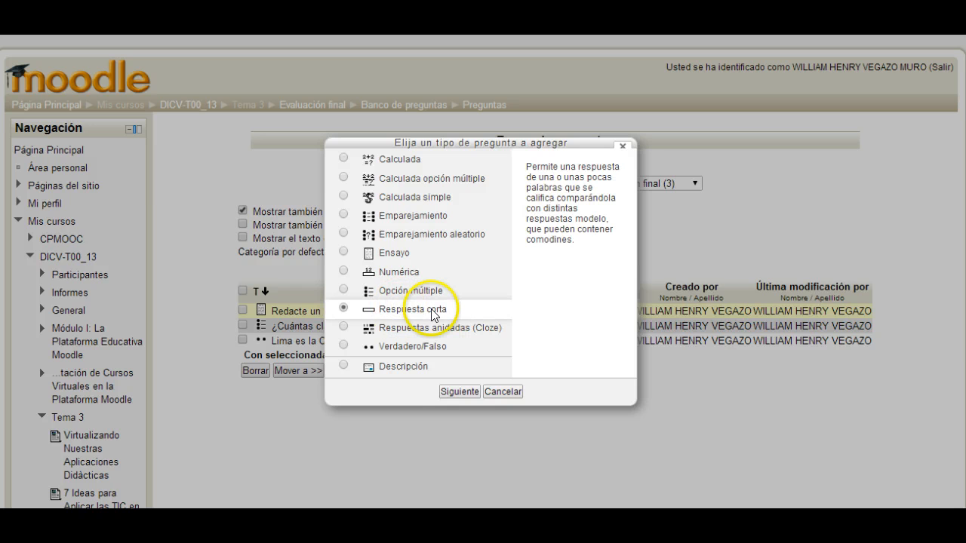
left_click(458, 391)
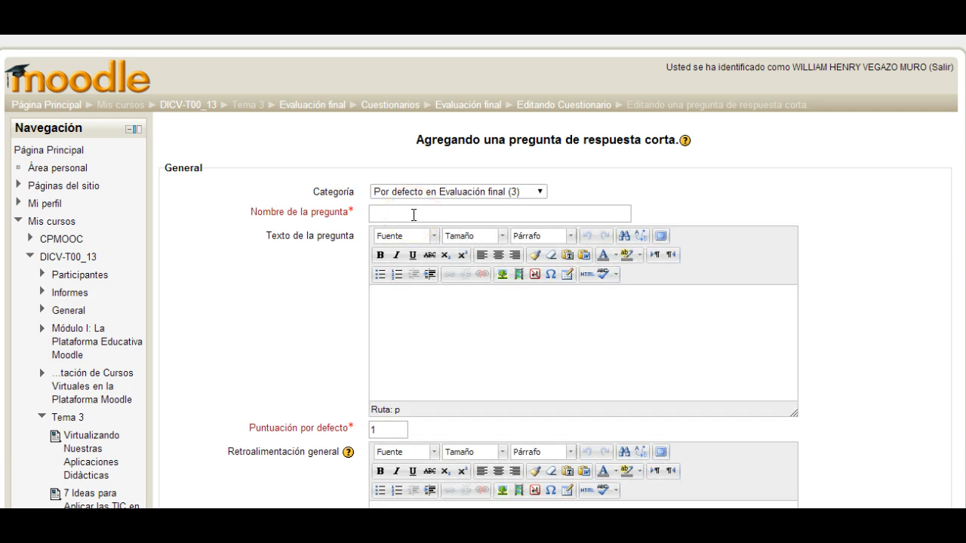
Name the short-answer question "¿Quién fué el Fundador de Lima?".
left_click(414, 215)
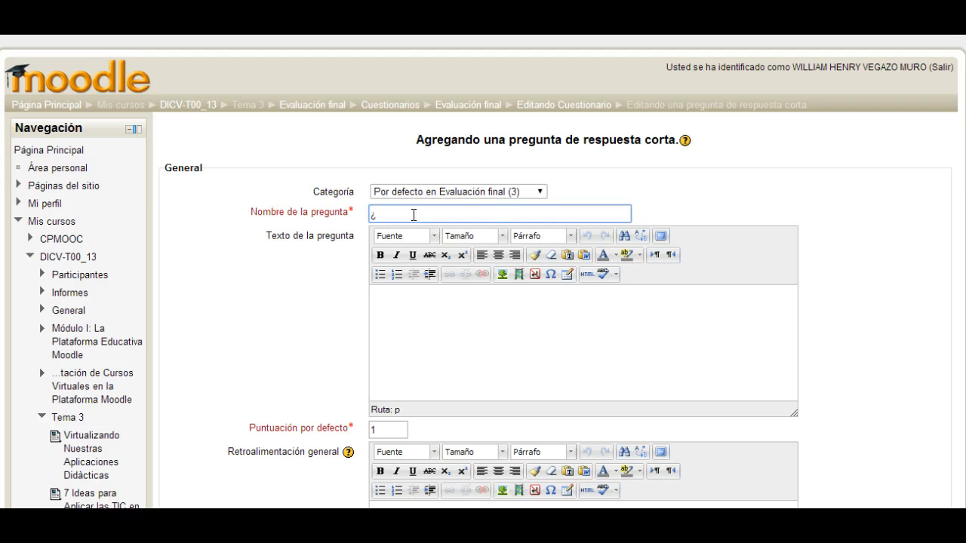
type("¿Q")
type("uién ")
type("fue e")
type("l Fundador de Lima?")
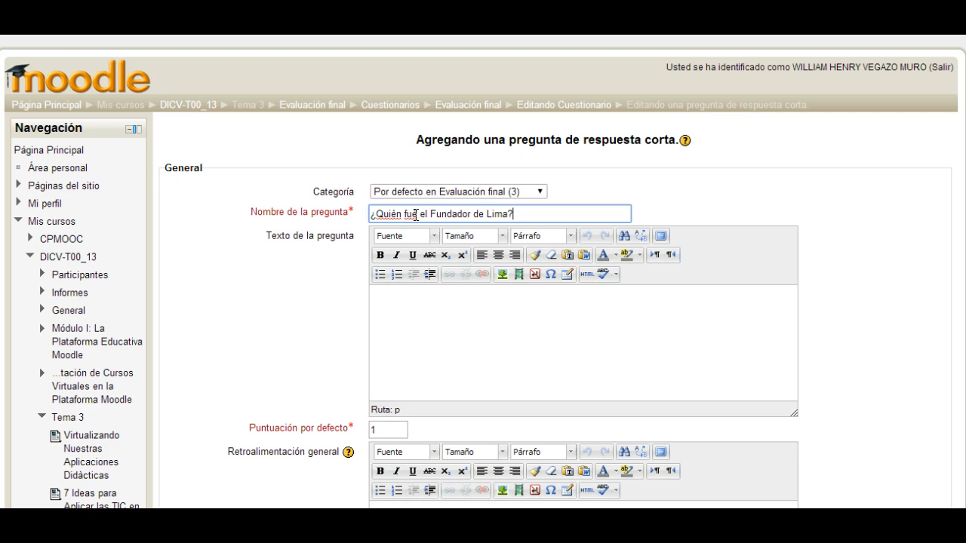
Set the short-answer question's default score to 5 and enter "Muy Bien" as its general feedback.
left_click(382, 425)
key("BackSpace")
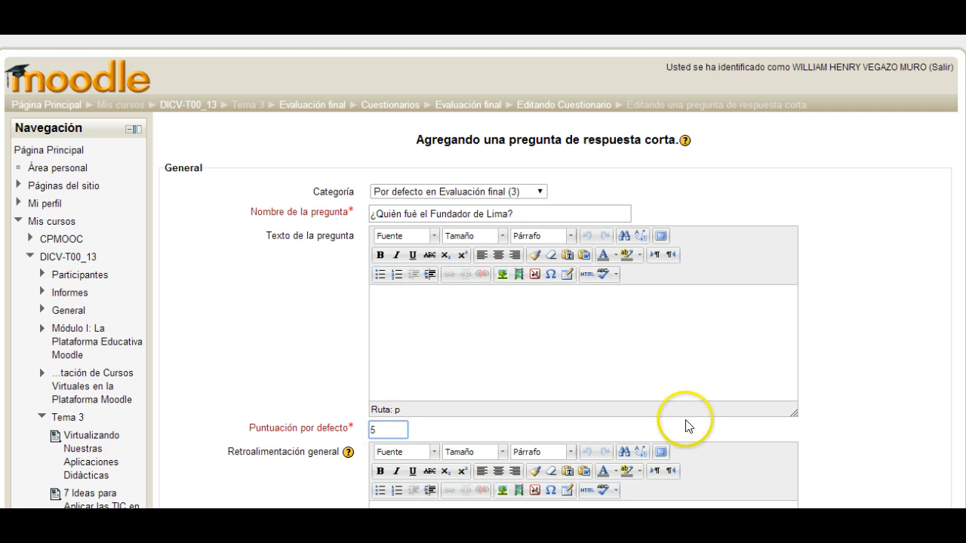
scroll(483, 271, "down", 3)
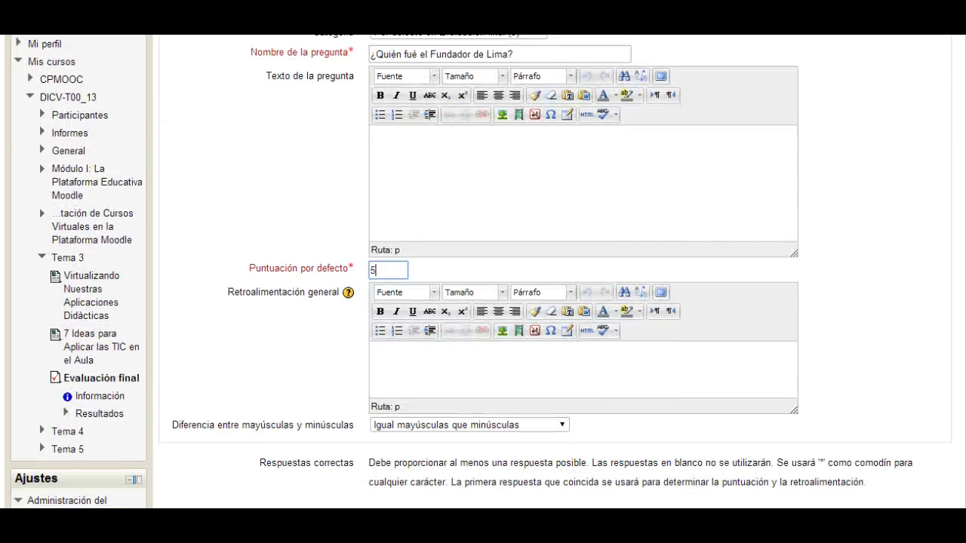
scroll(483, 272, "down", 1)
scroll(483, 271, "down", 2)
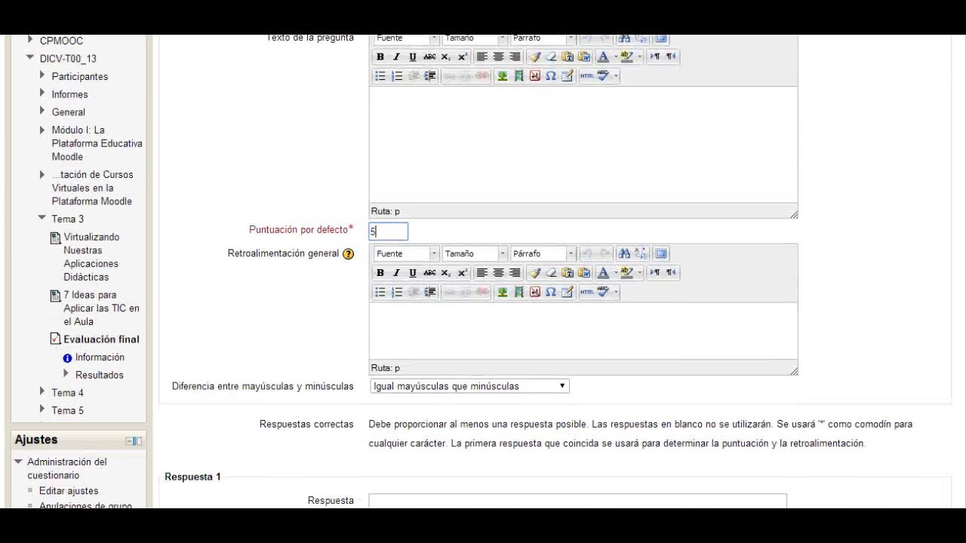
left_click(419, 318)
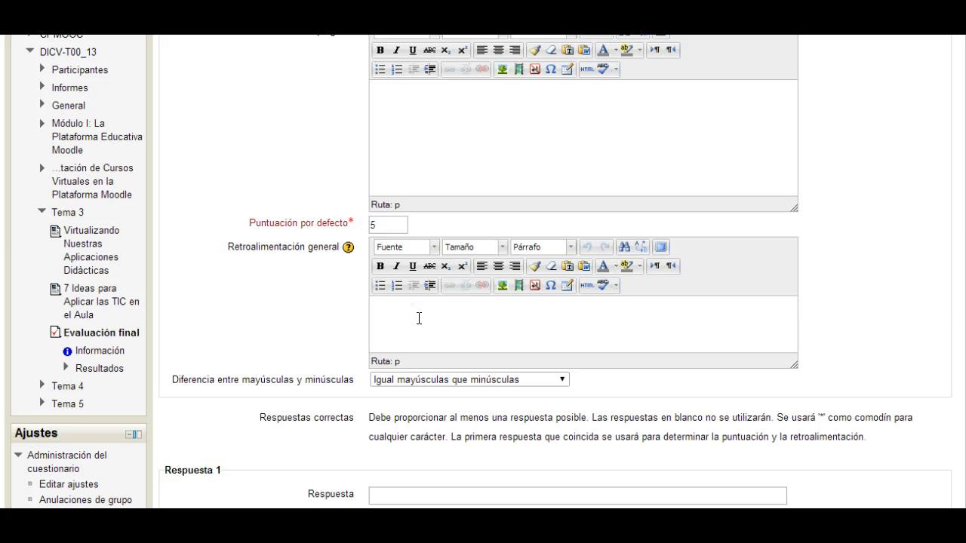
type("Muy Bien")
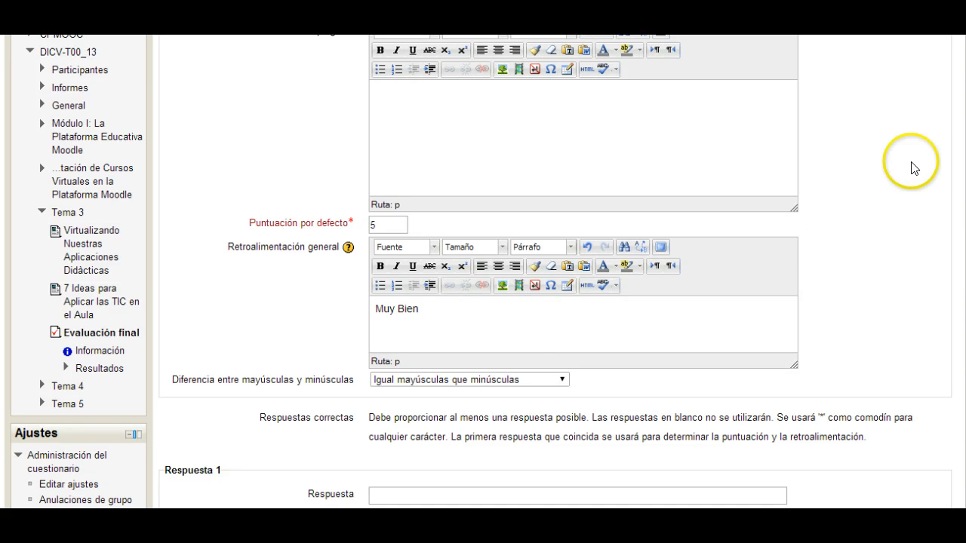
Enter "Francisco Pizarro" as Respuesta 1 of the short-answer question and set its grade to 100%.
scroll(483, 272, "down", 3)
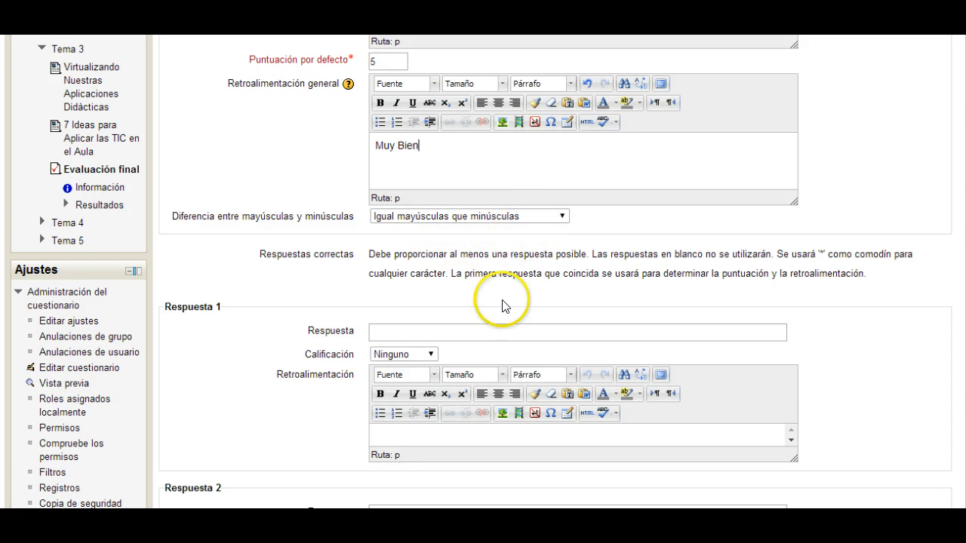
scroll(555, 272, "down", 3)
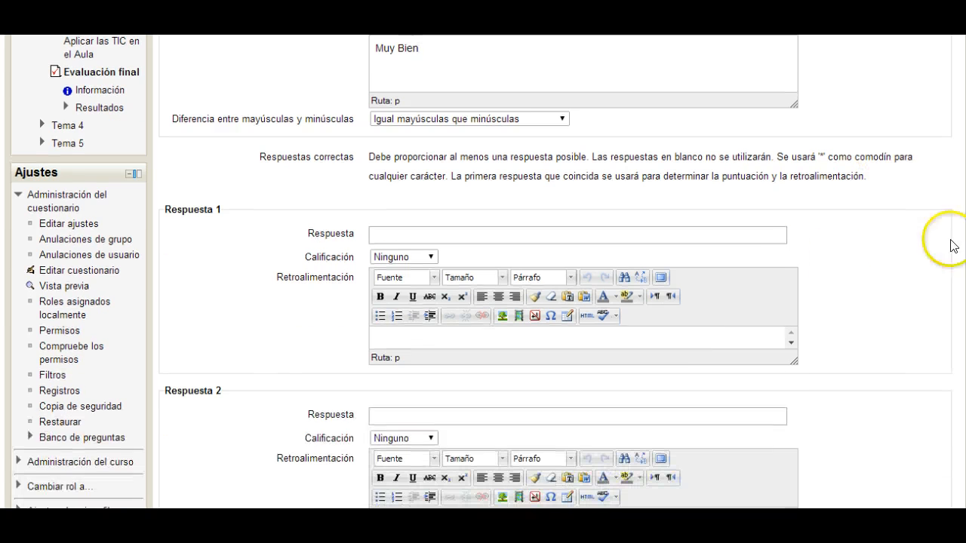
left_click(396, 233)
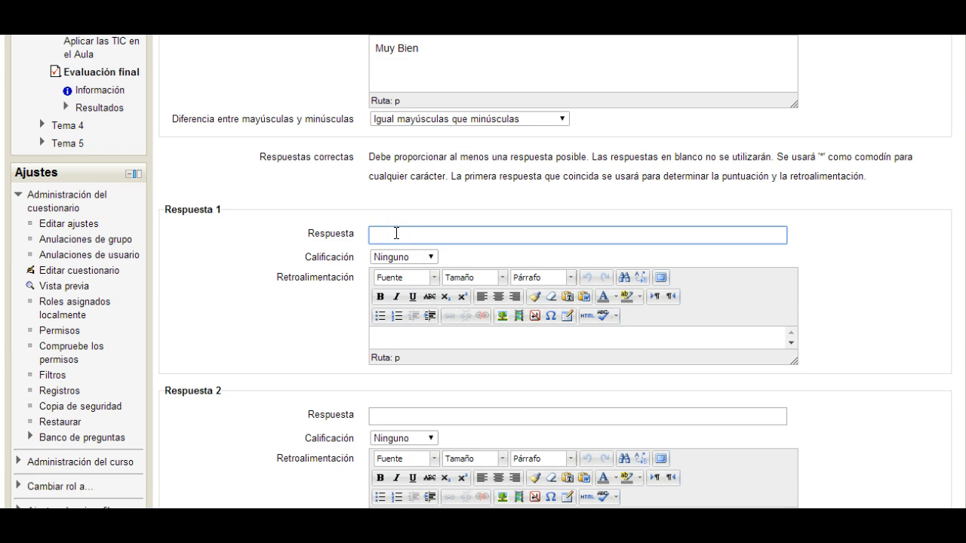
type("Francisco *Pizarro")
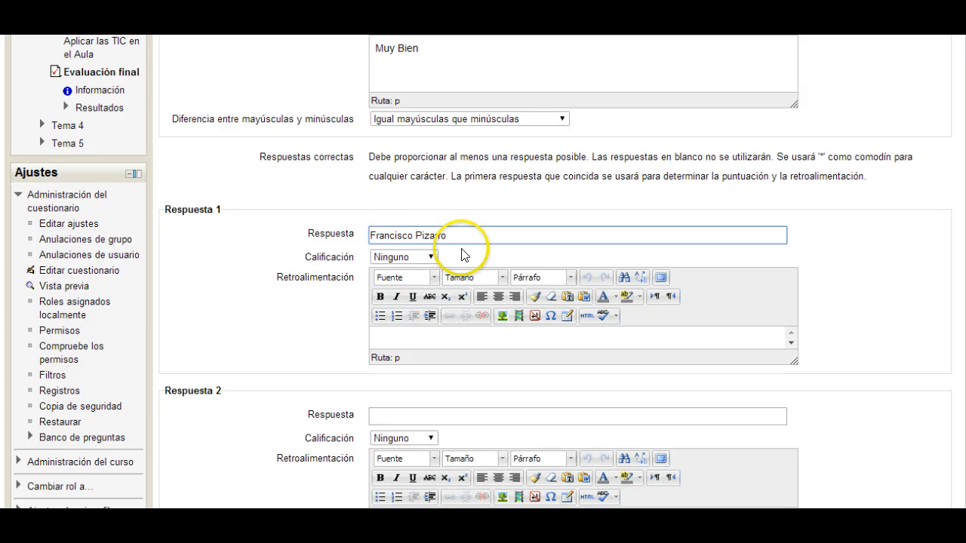
left_click(432, 258)
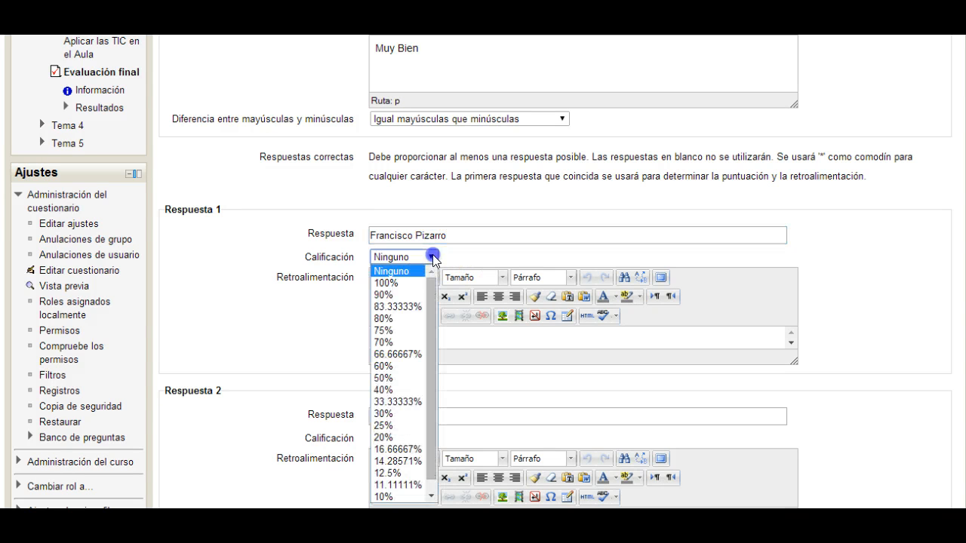
left_click(389, 283)
left_click(805, 266)
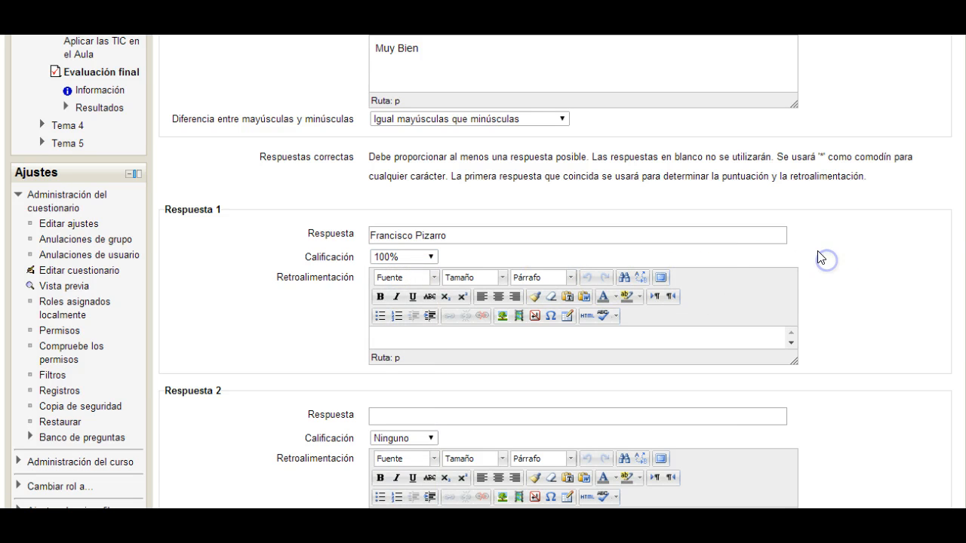
Set the penalty for each incorrect attempt to 0% and save the short-answer question.
scroll(483, 271, "down", 3)
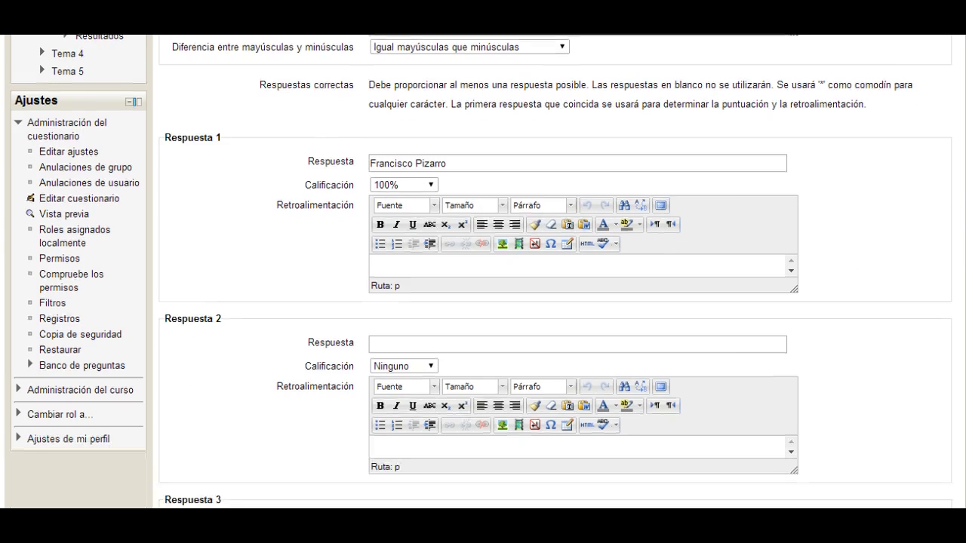
scroll(483, 271, "down", 2)
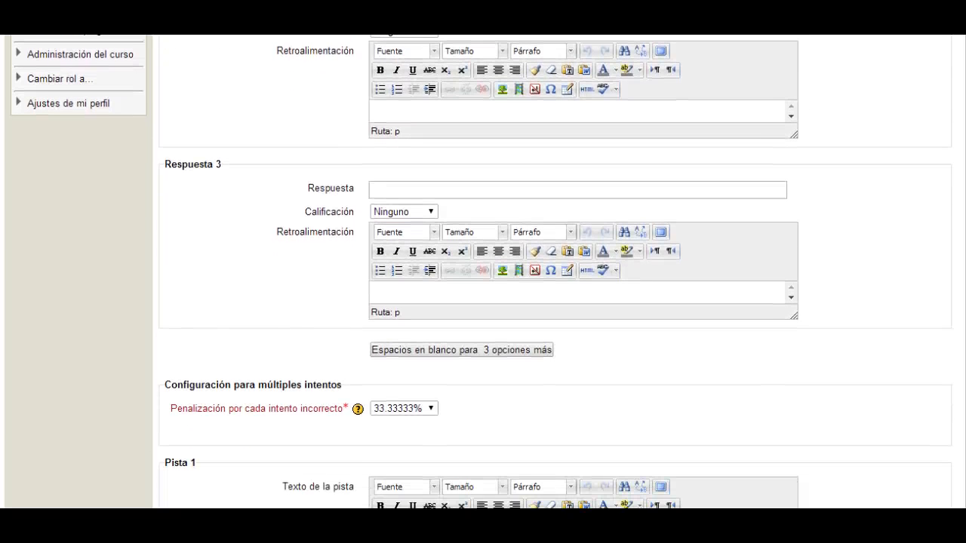
scroll(483, 272, "down", 1)
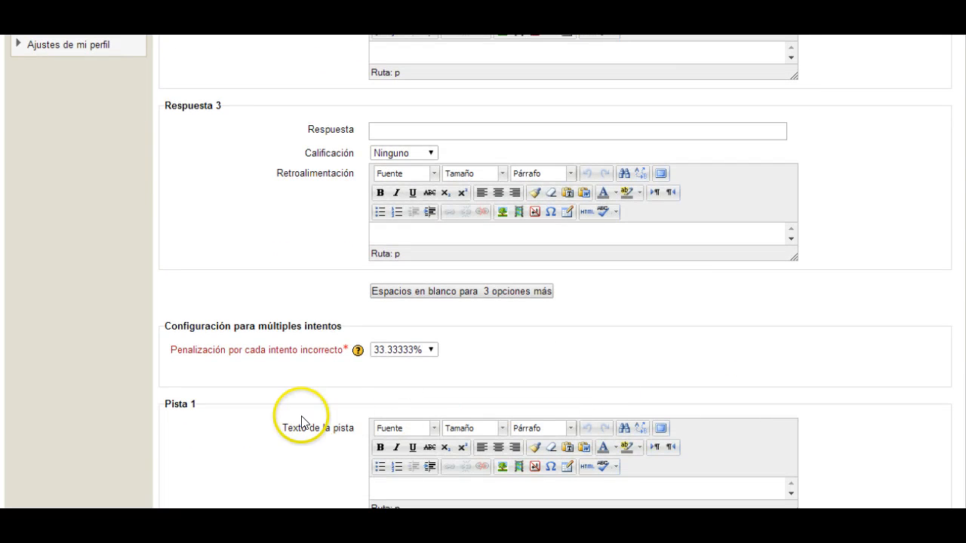
left_click(432, 354)
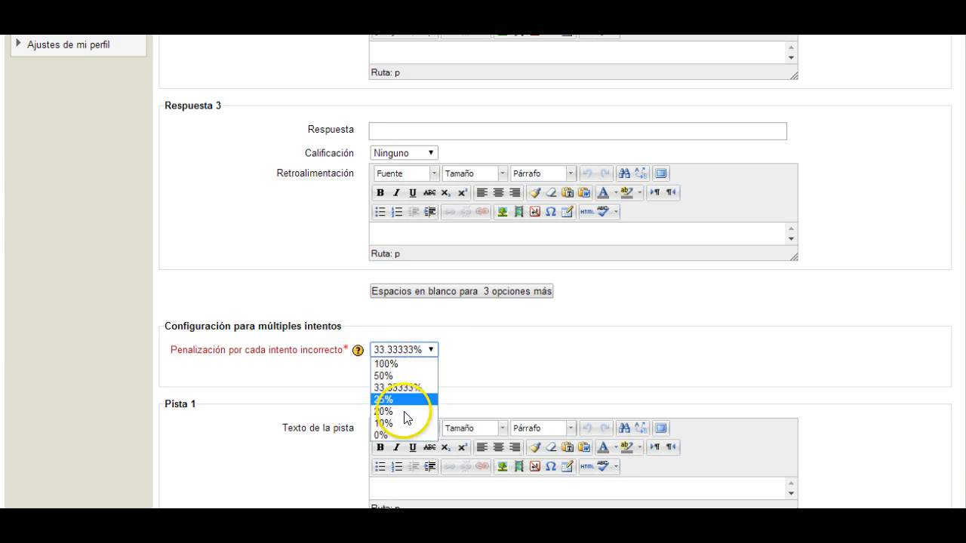
left_click(388, 436)
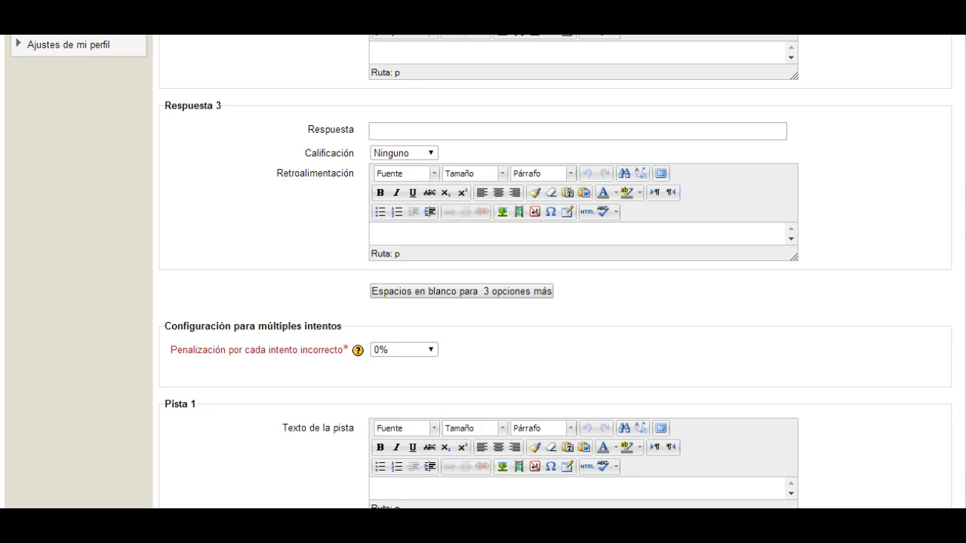
scroll(556, 271, "down", 10)
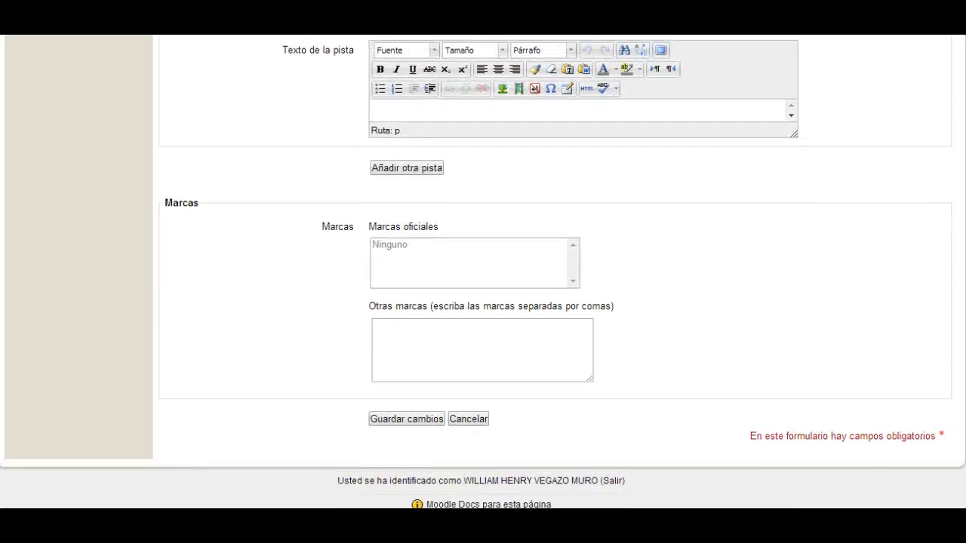
left_click(412, 359)
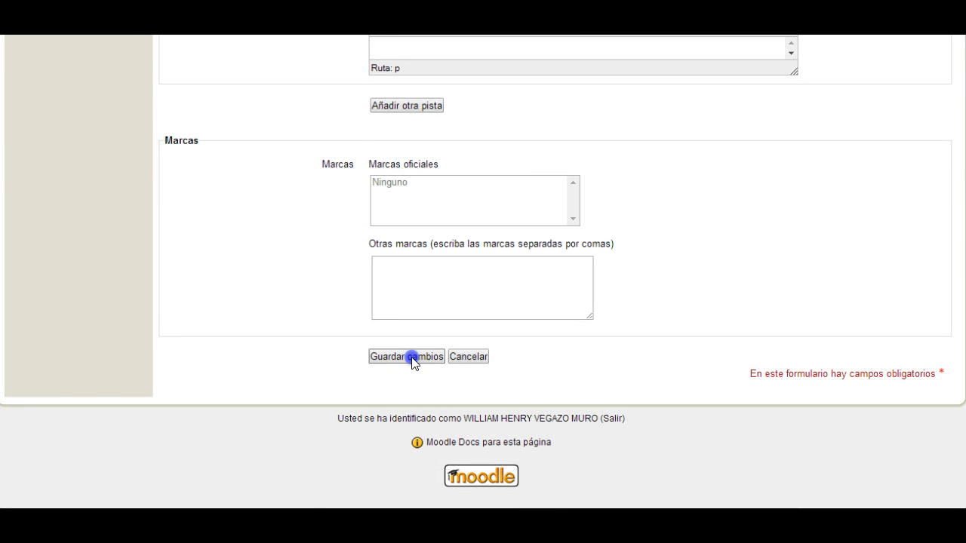